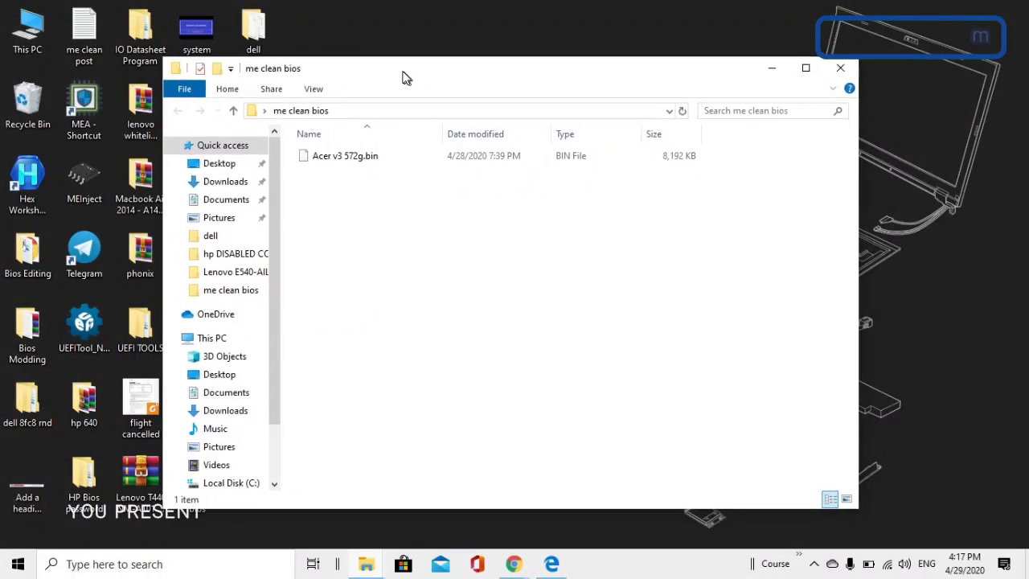
# Step: Analyze the Acer v3 572g.bin dump from the me clean bios folder with the MEA desktop shortcut
pyautogui.moveTo(406, 76); pyautogui.dragTo(539, 52)
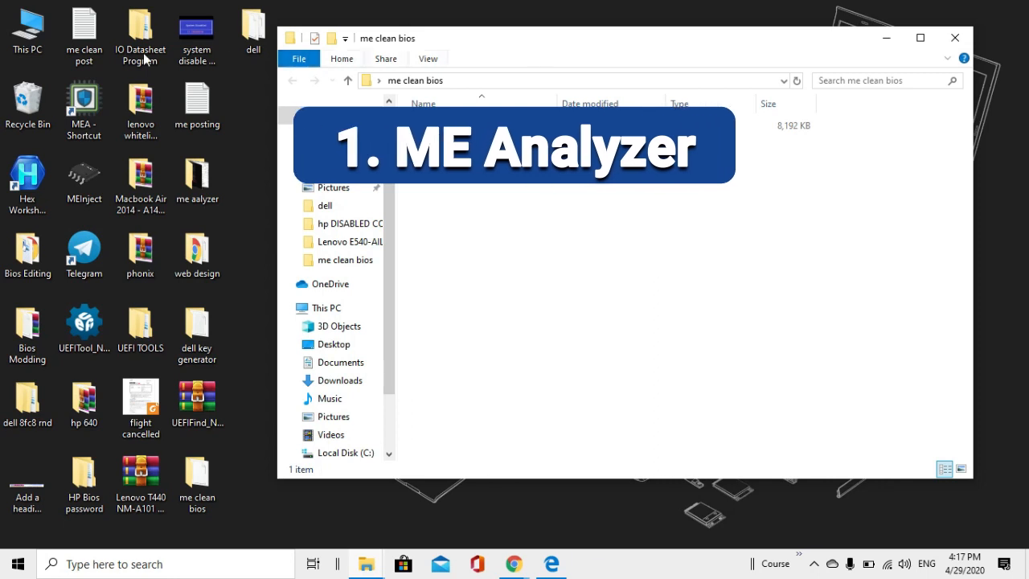
pyautogui.click(83, 100)
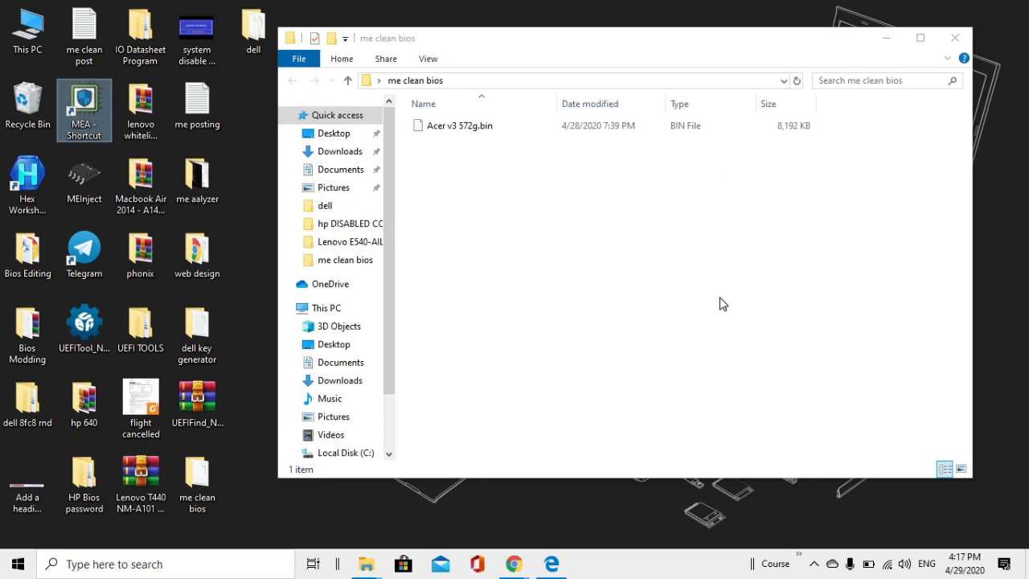
pyautogui.moveTo(475, 44); pyautogui.dragTo(608, 37)
pyautogui.moveTo(601, 122); pyautogui.dragTo(86, 136)
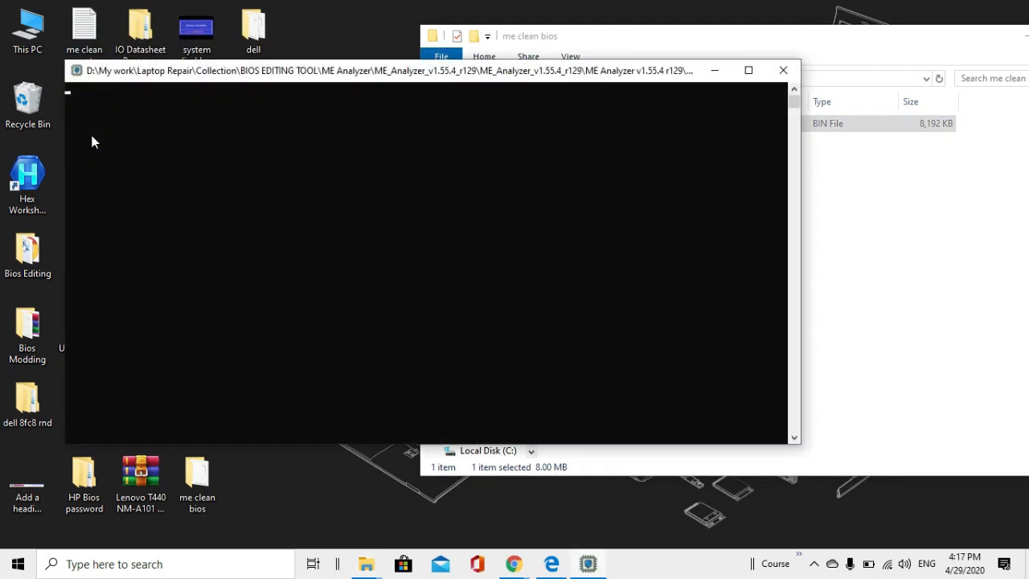
pyautogui.press('Return')
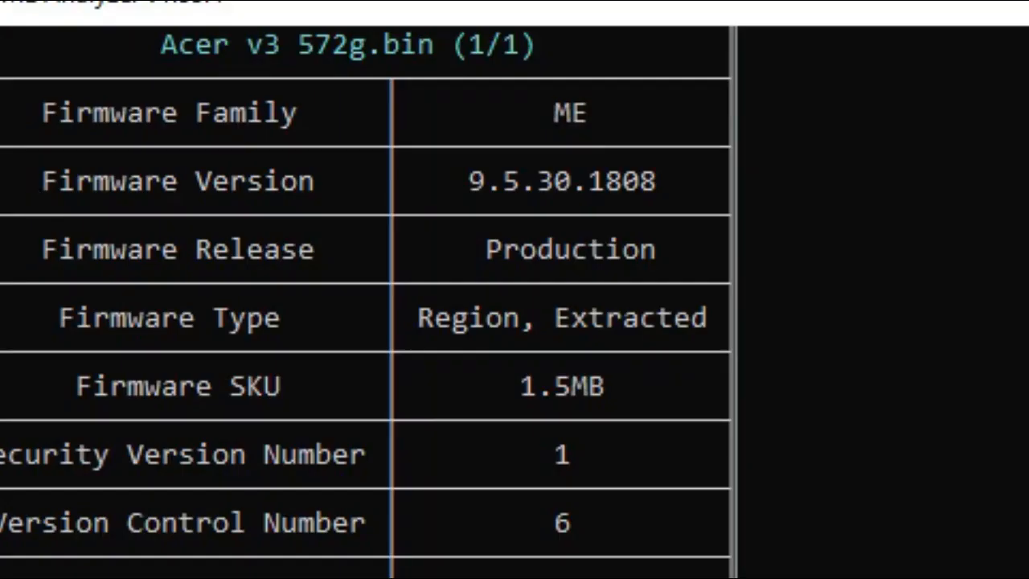
pyautogui.scroll(2, 303, 214)
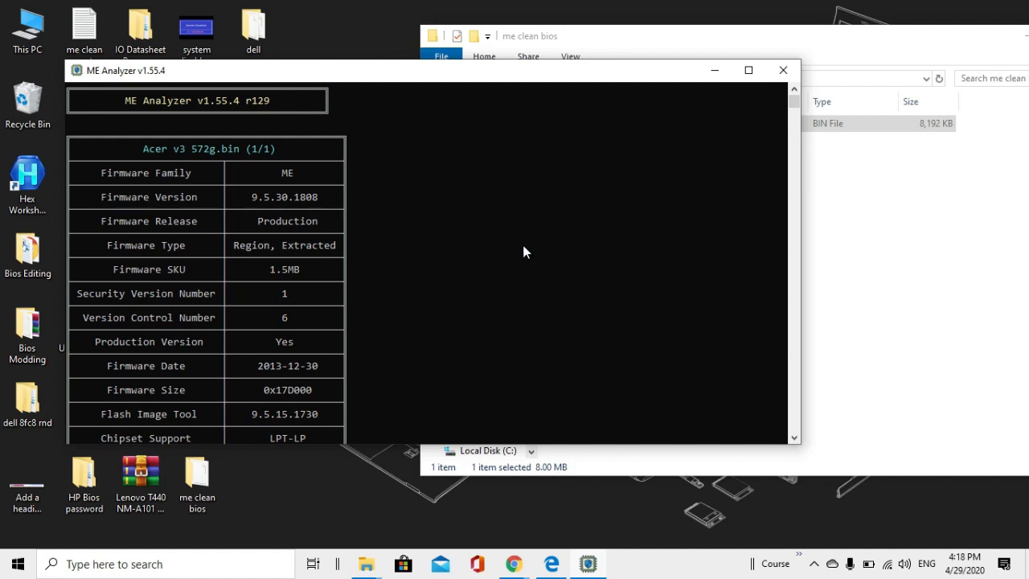
# Step: Copy the inner Intel ME System Tools v9.5 r5 folder from the ME SYSTEM TOOLS collection
pyautogui.moveTo(803, 197); pyautogui.dragTo(481, 213)
pyautogui.click(843, 254)
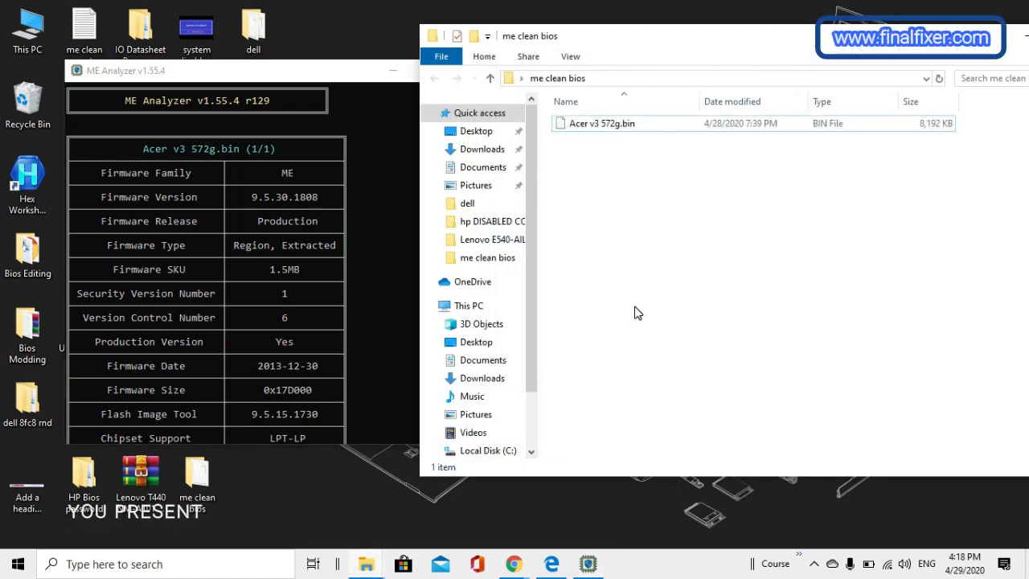
pyautogui.moveTo(360, 570)
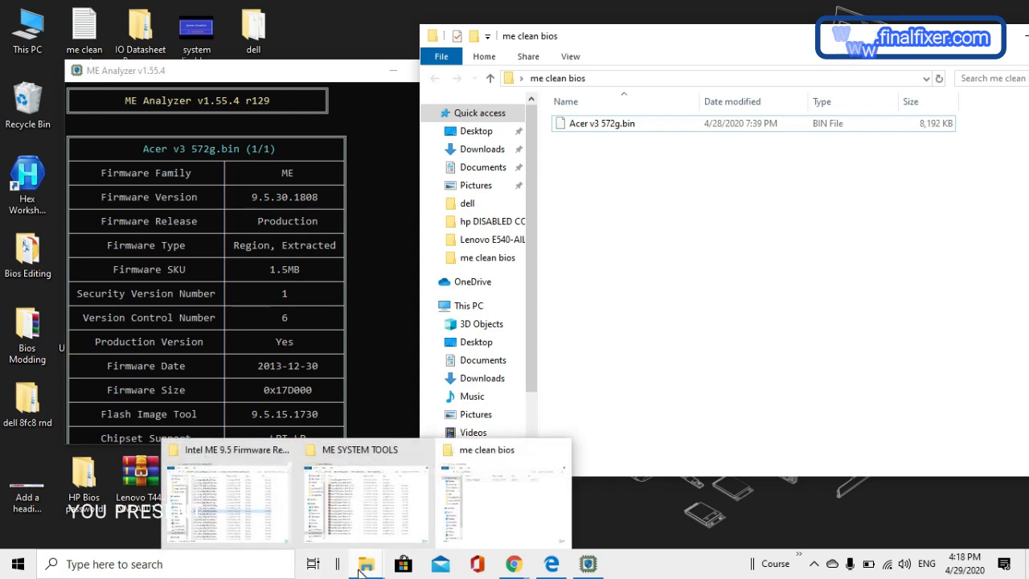
pyautogui.click(356, 526)
pyautogui.moveTo(373, 15); pyautogui.dragTo(777, 79)
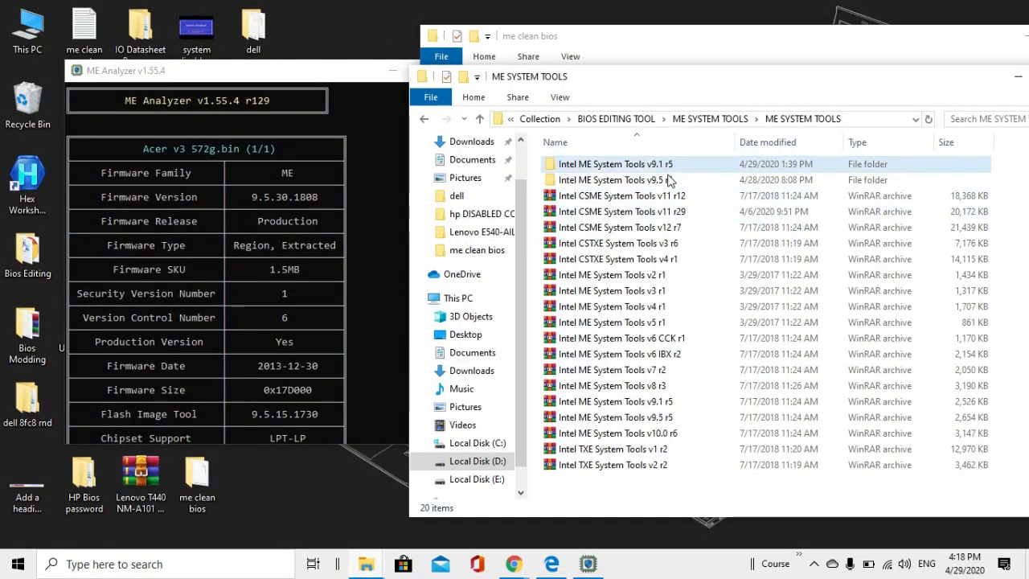
pyautogui.doubleClick(641, 178)
pyautogui.rightClick(641, 171)
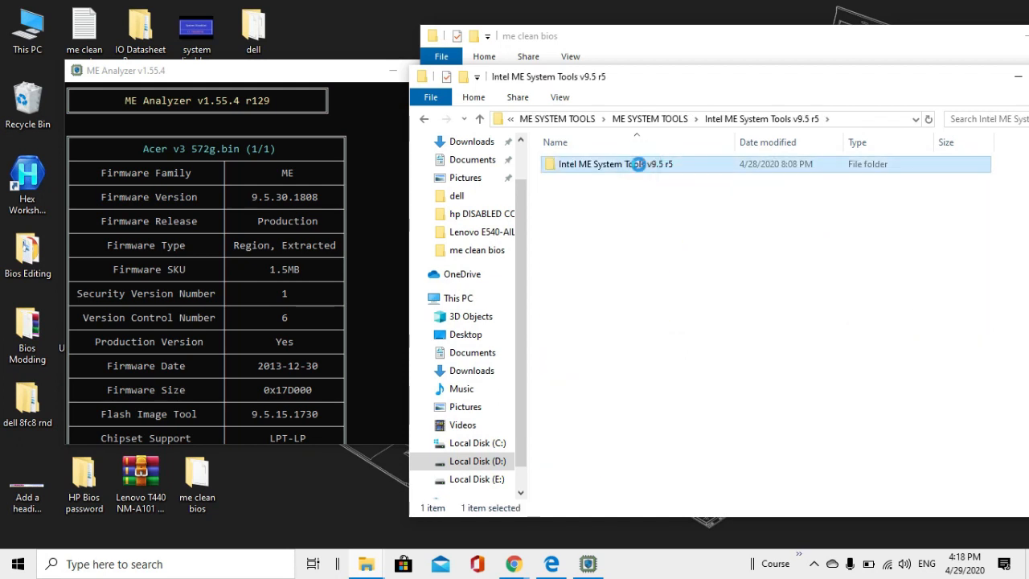
pyautogui.click(700, 444)
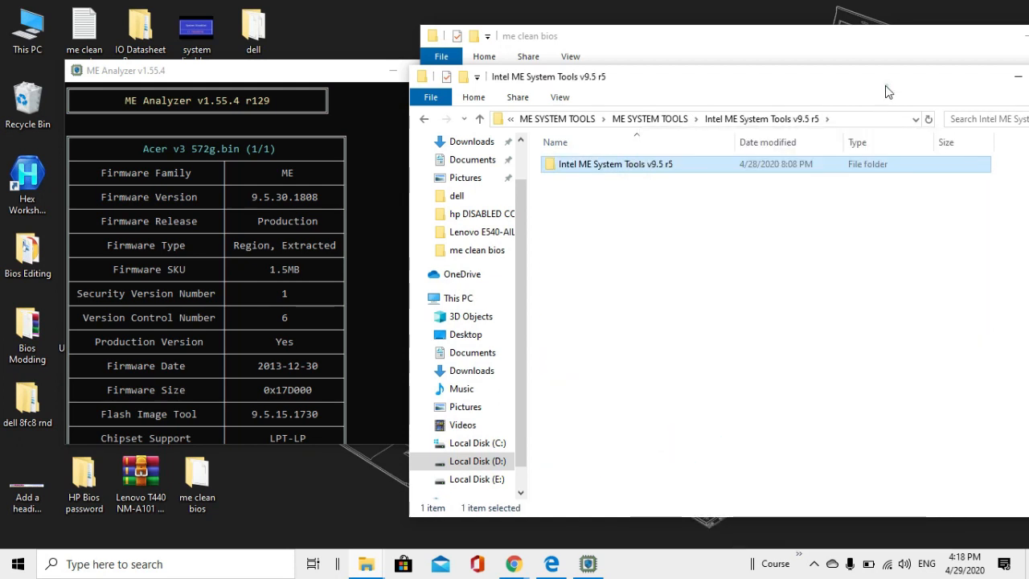
# Step: Paste the copied Intel ME System Tools v9.5 r5 folder into the me clean bios folder
pyautogui.moveTo(884, 87); pyautogui.dragTo(515, 122)
pyautogui.click(640, 112)
pyautogui.rightClick(638, 161)
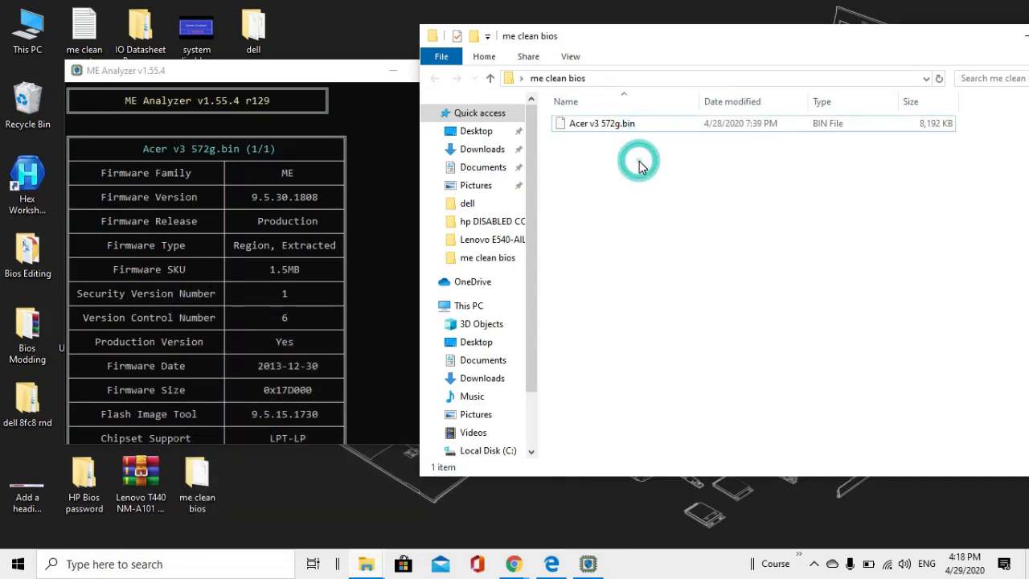
pyautogui.click(702, 264)
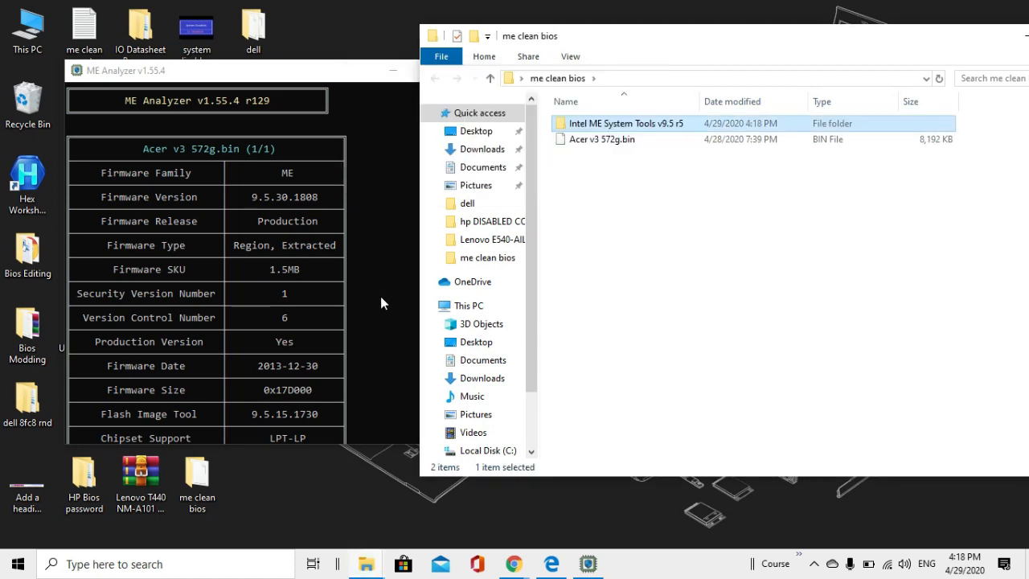
pyautogui.click(614, 281)
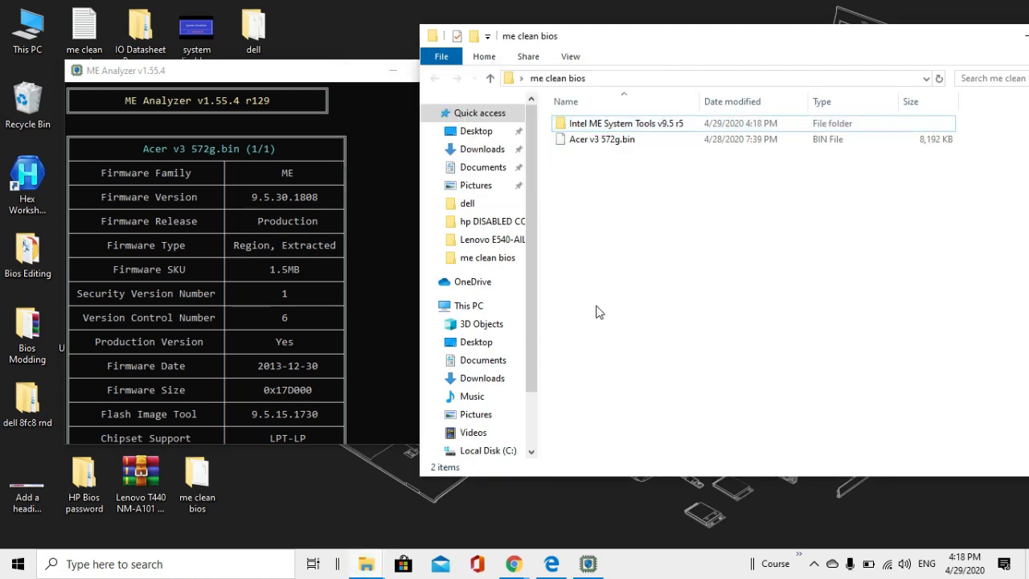
# Step: Open the inner Intel ME 9.5 Firmware Repository Pack r20 folder in the ME & TXE REPOSITORY PACK collection
pyautogui.moveTo(369, 564)
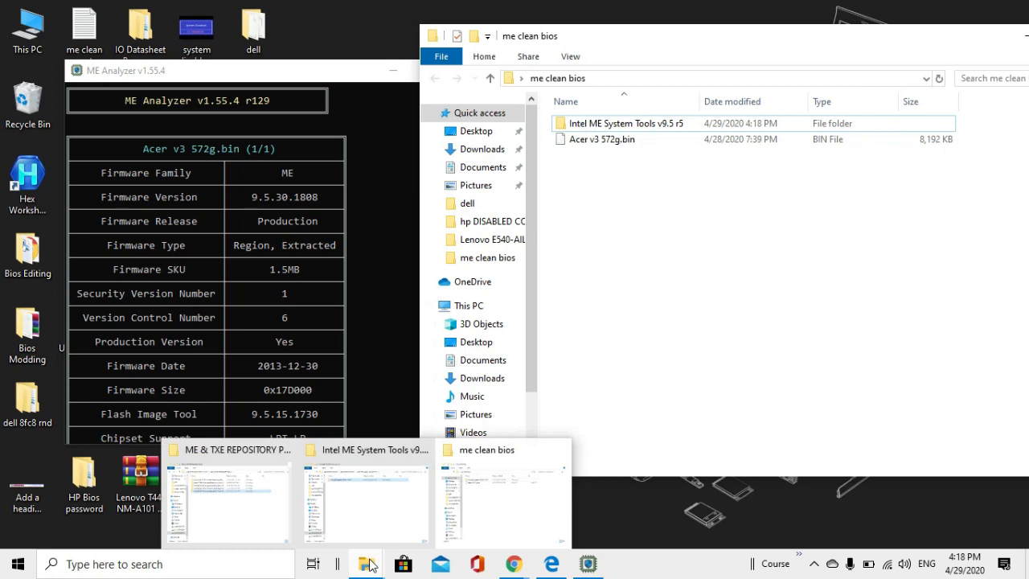
pyautogui.click(288, 509)
pyautogui.moveTo(611, 82); pyautogui.dragTo(685, 109)
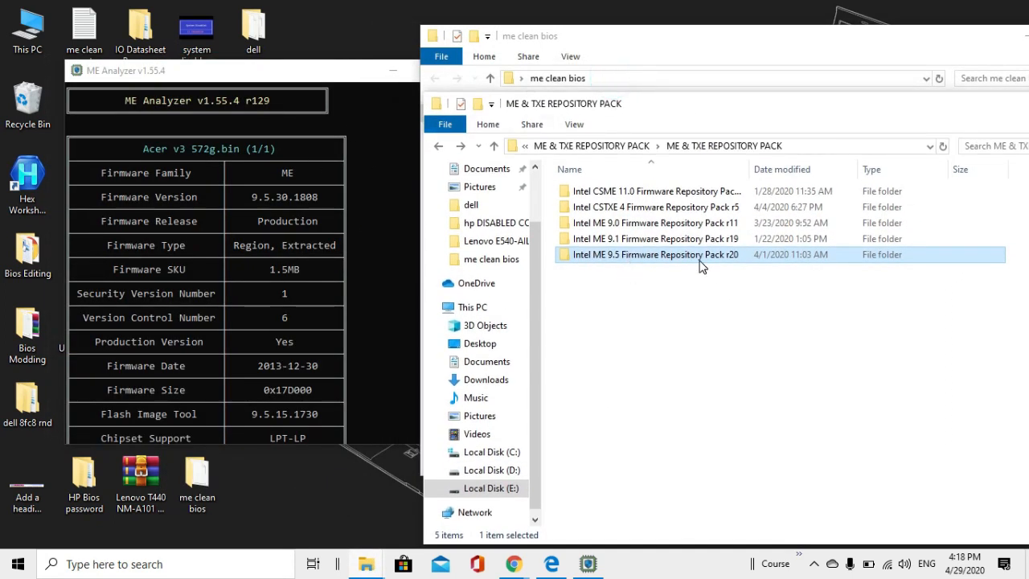
pyautogui.doubleClick(630, 256)
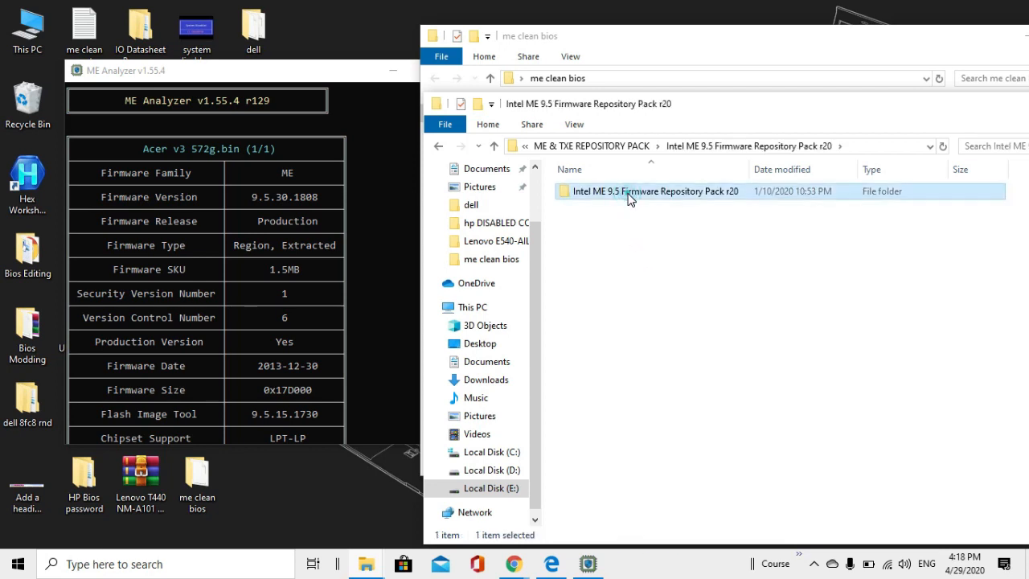
pyautogui.doubleClick(631, 198)
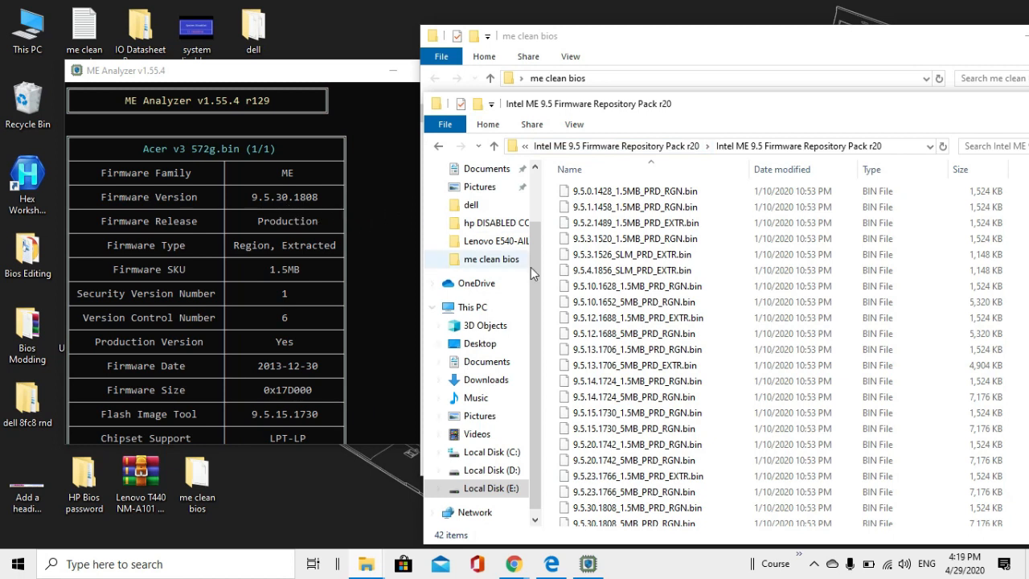
# Step: Copy the firmware file 9.5.30.1808_1.5MB_PRD_RGN.bin that matches the dump's ME version and SKU
pyautogui.click(666, 412)
pyautogui.scroll(-1, 672, 423)
pyautogui.scroll(-2, 672, 424)
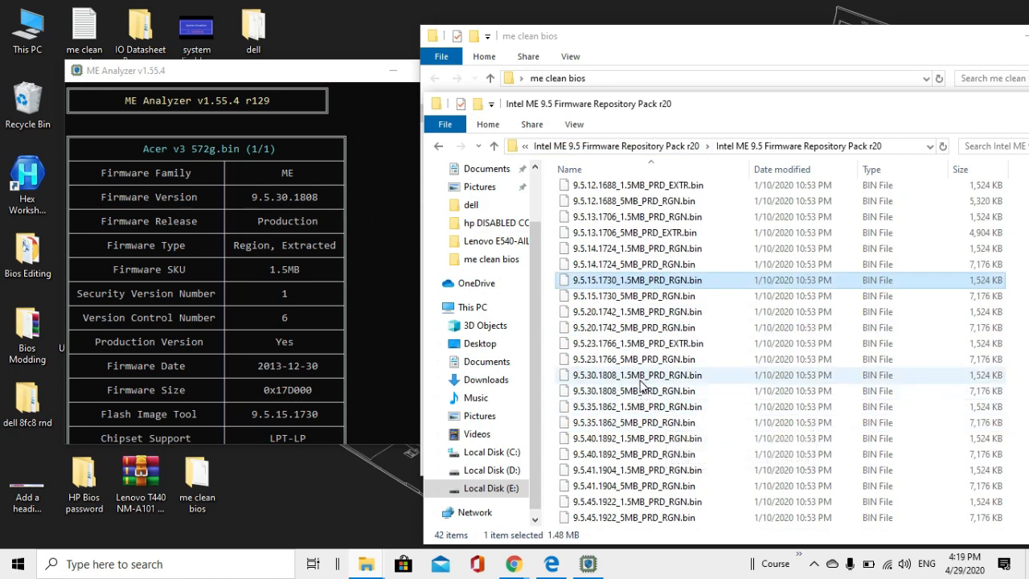
pyautogui.click(642, 390)
pyautogui.click(655, 375)
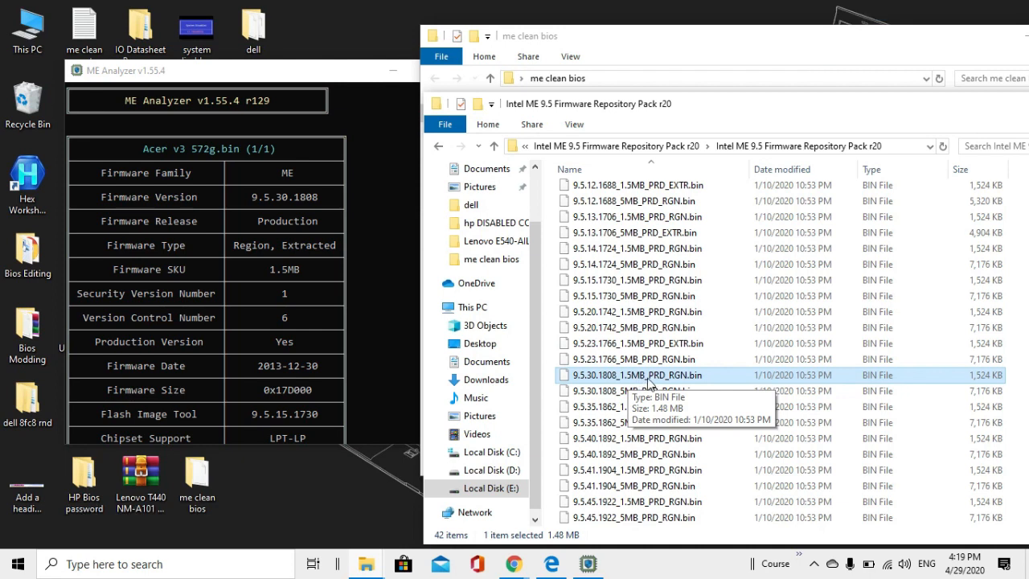
pyautogui.click(622, 392)
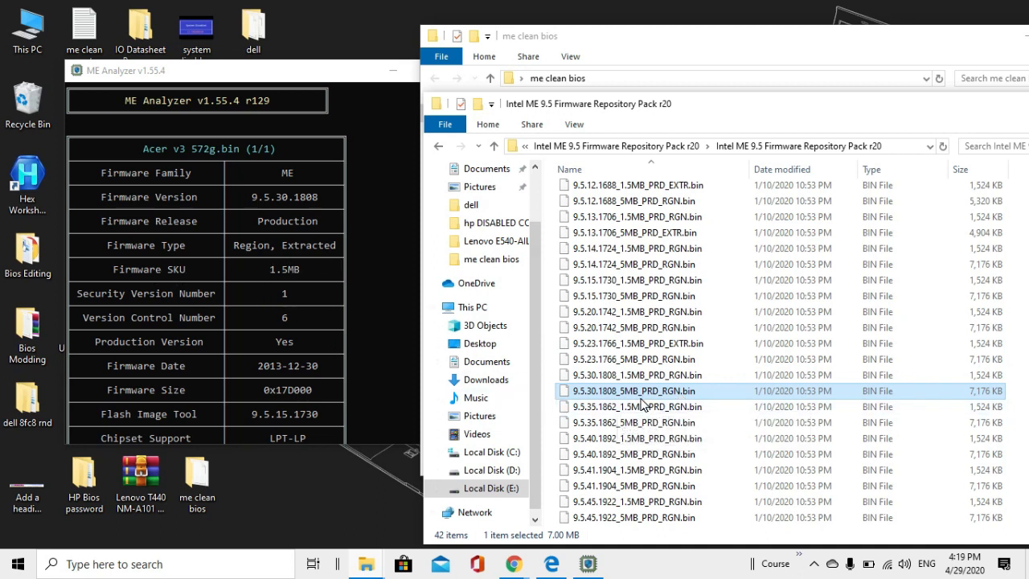
pyautogui.click(632, 375)
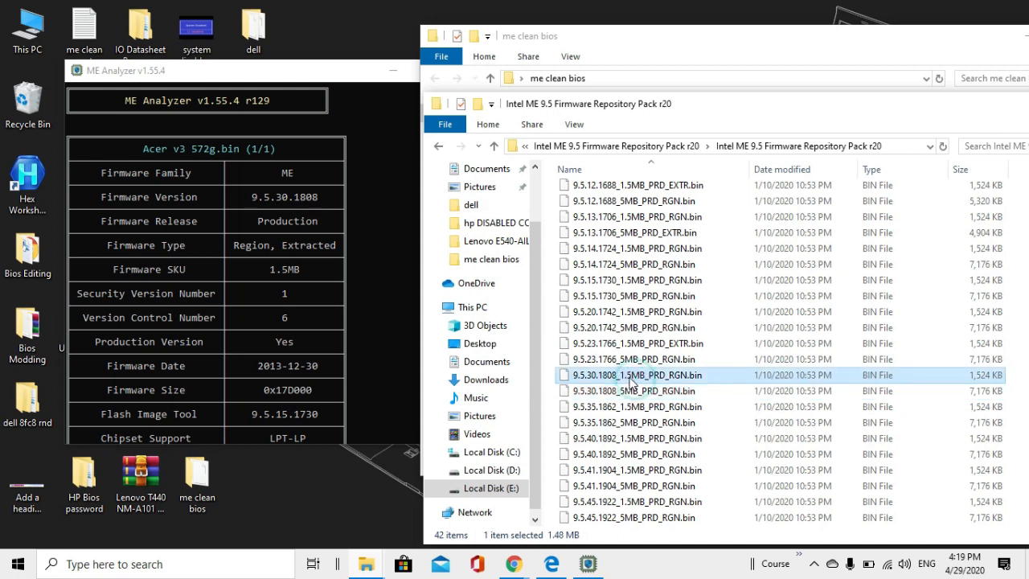
pyautogui.click(636, 375)
pyautogui.rightClick(636, 376)
pyautogui.click(772, 390)
pyautogui.click(699, 376)
pyautogui.rightClick(688, 374)
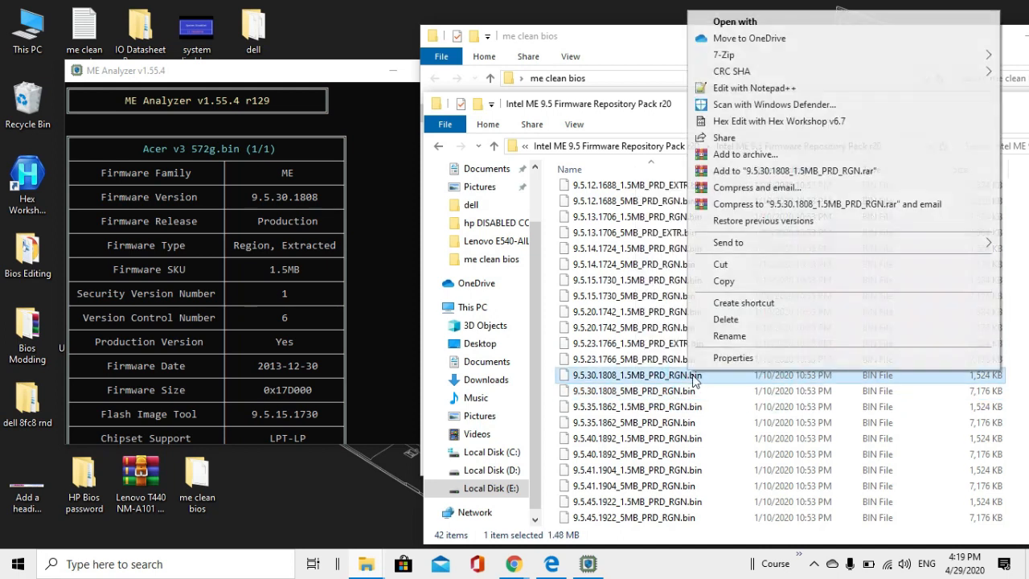
pyautogui.click(723, 283)
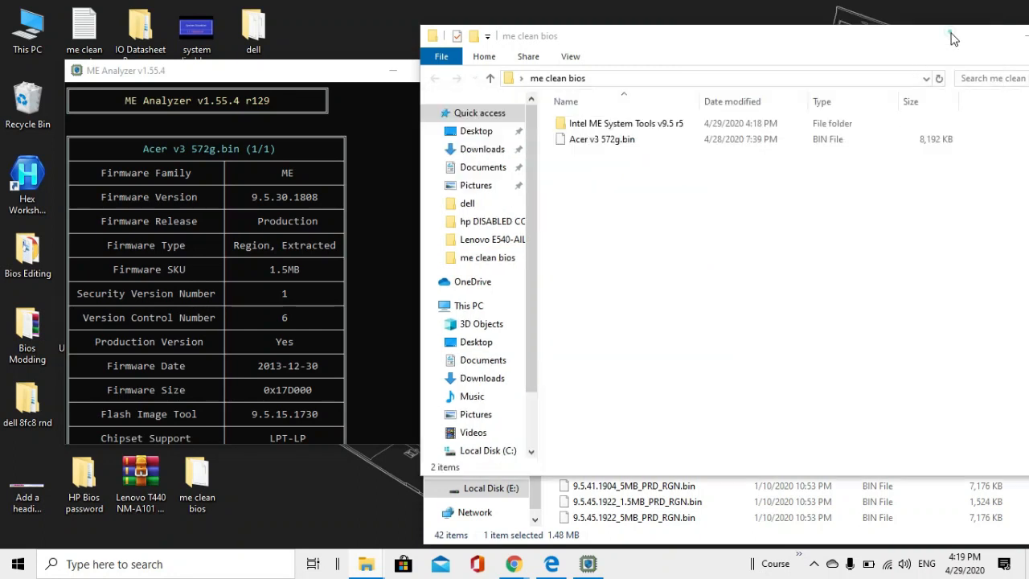
# Step: Reopen the me clean bios folder from the desktop and paste the copied firmware file into it
pyautogui.moveTo(951, 38); pyautogui.dragTo(780, 65)
pyautogui.click(810, 70)
pyautogui.moveTo(972, 109); pyautogui.dragTo(725, 131)
pyautogui.click(770, 130)
pyautogui.moveTo(303, 77); pyautogui.dragTo(567, 71)
pyautogui.doubleClick(197, 481)
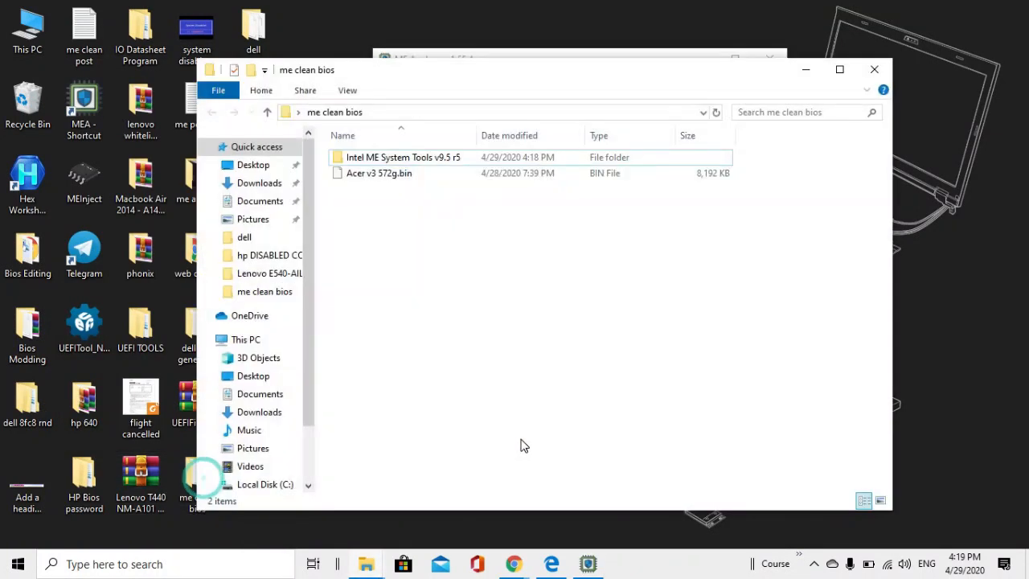
pyautogui.rightClick(426, 277)
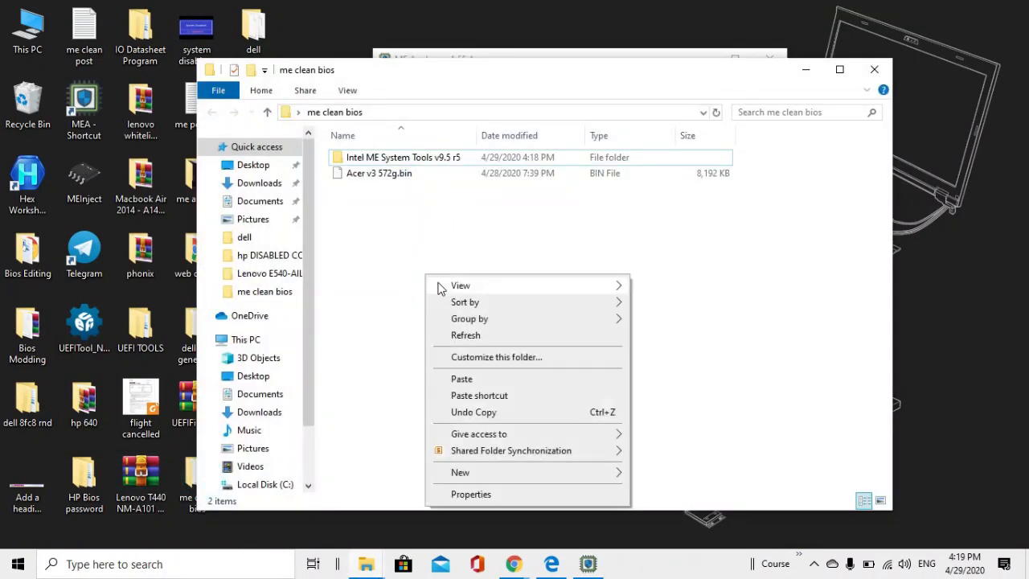
pyautogui.click(498, 378)
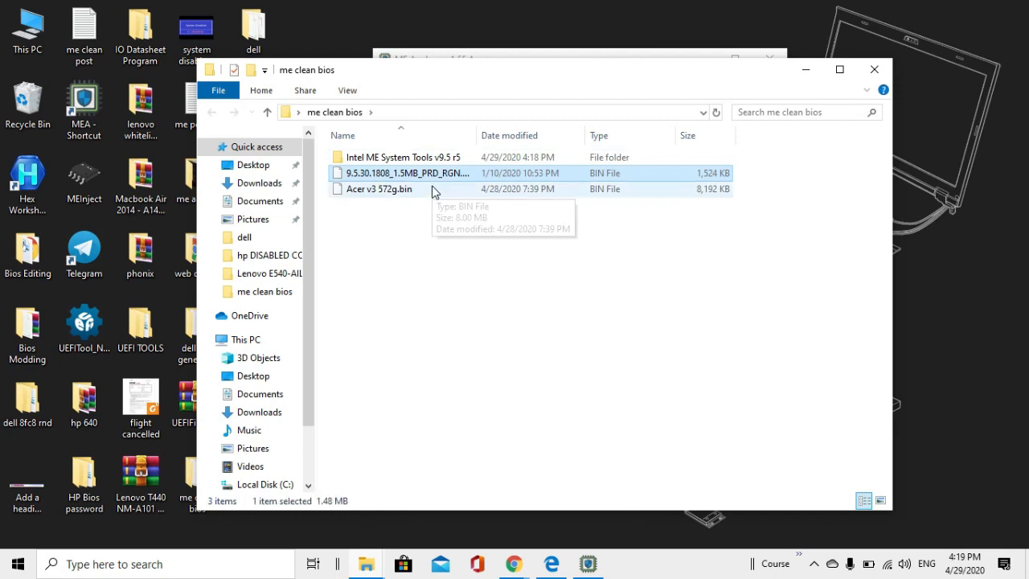
# Step: Rename the pasted firmware file to ME Region.bin and move the folder window aside to uncover the analysis
pyautogui.press('F2')
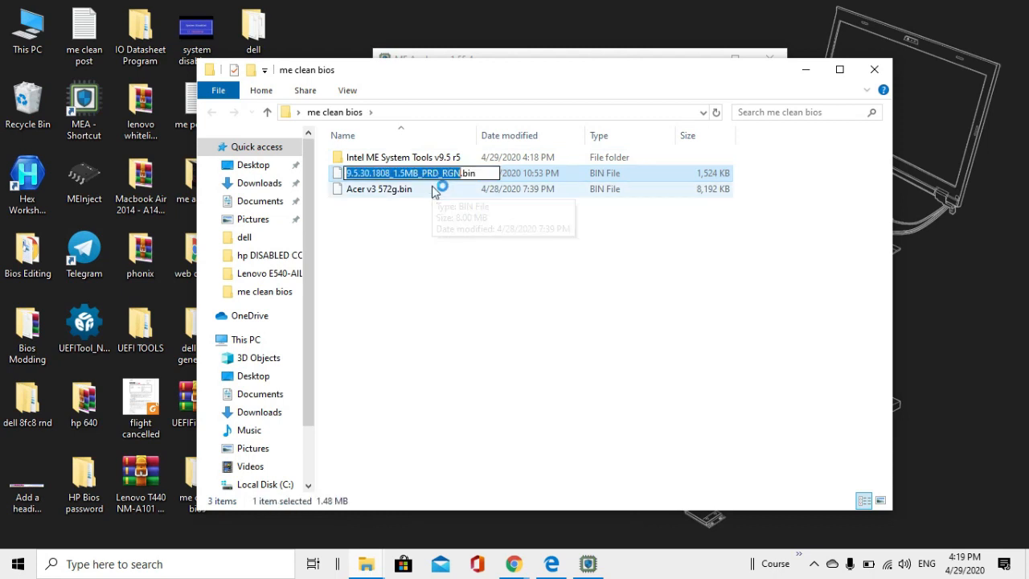
pyautogui.write('ME Region')
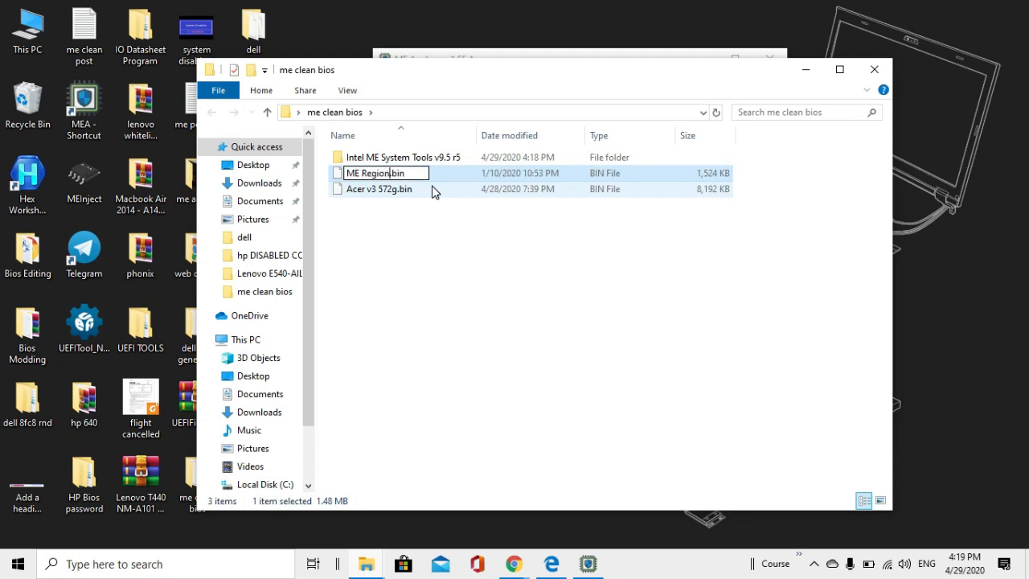
pyautogui.press('Return')
pyautogui.moveTo(507, 78); pyautogui.dragTo(922, 86)
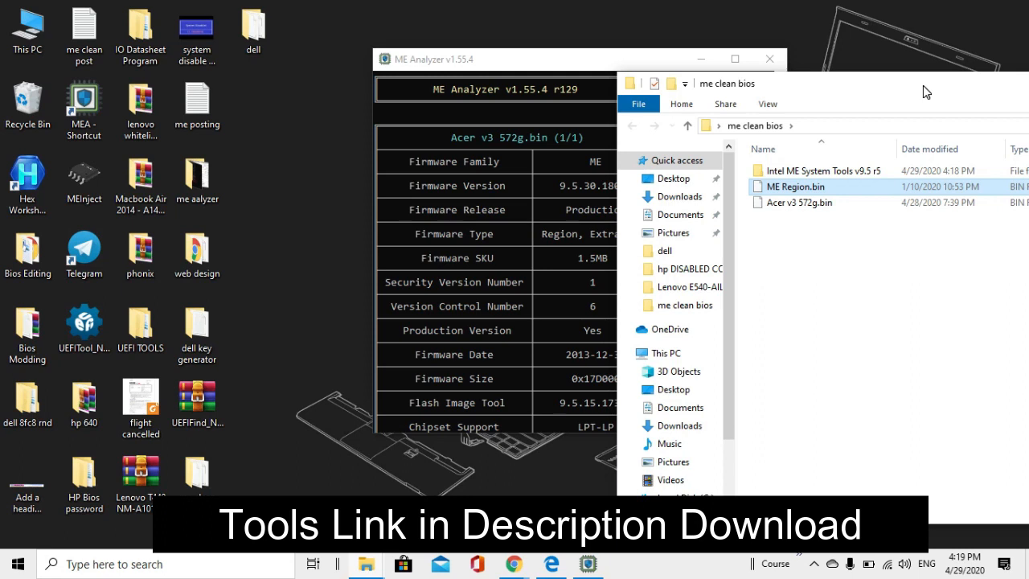
# Step: Switch to Edge and view the Intel ME System Tools download page on finalfixer.com
pyautogui.moveTo(549, 576)
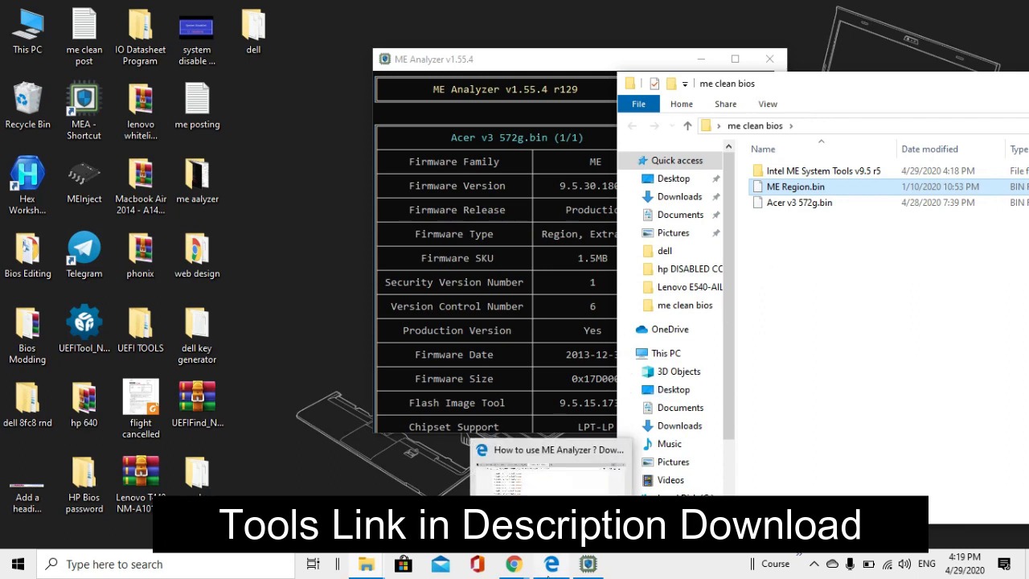
pyautogui.click(547, 470)
pyautogui.click(121, 11)
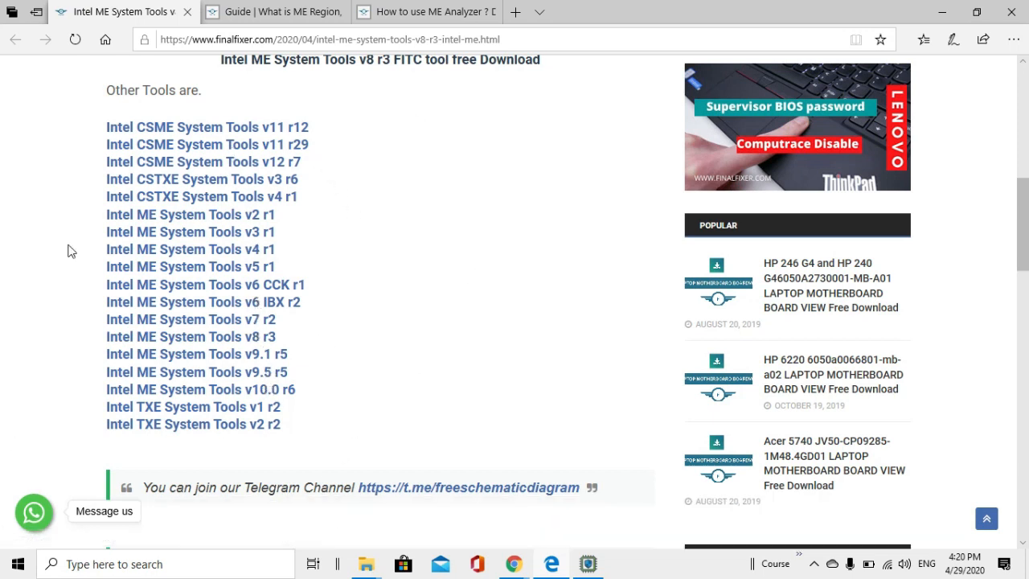
# Step: Look through the Intel Management Engine Firmware Repository downloads on the ME Region guide page
pyautogui.click(314, 11)
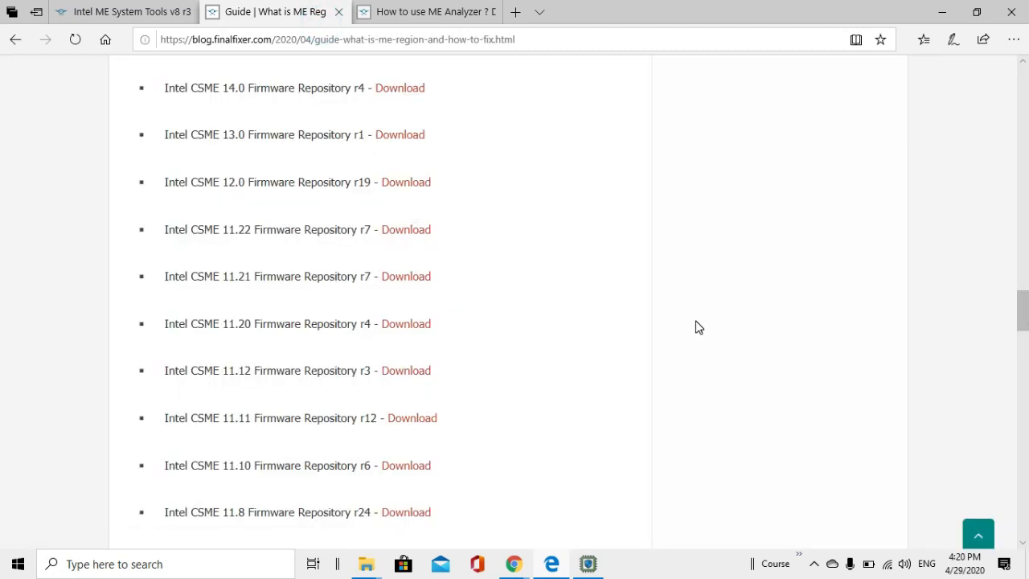
pyautogui.scroll(-1, 246, 131)
pyautogui.scroll(2, 335, 155)
pyautogui.moveTo(127, 100); pyautogui.dragTo(417, 100)
pyautogui.click(444, 100)
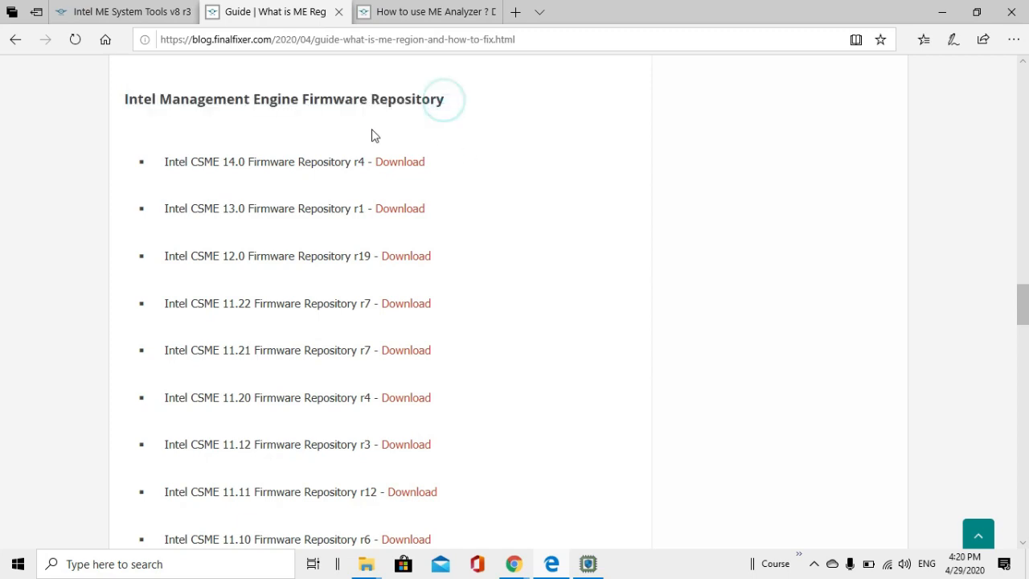
pyautogui.scroll(-3, 278, 259)
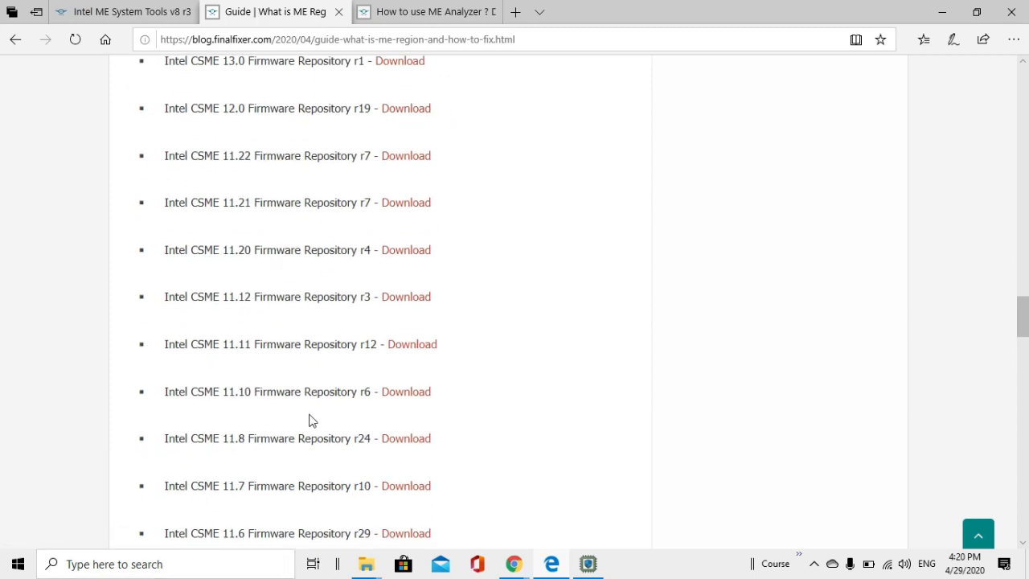
pyautogui.scroll(-4, 296, 430)
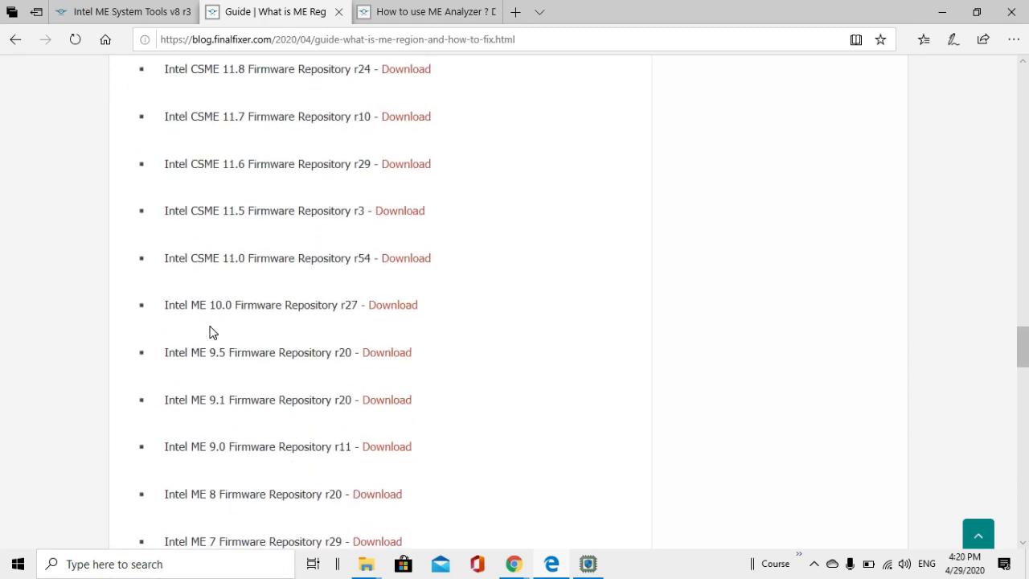
# Step: Look through the ME Analyzer guide page's download list, chipset support and firmware type sections, and return to the ME System Tools page
pyautogui.scroll(6, 483, 354)
pyautogui.click(426, 11)
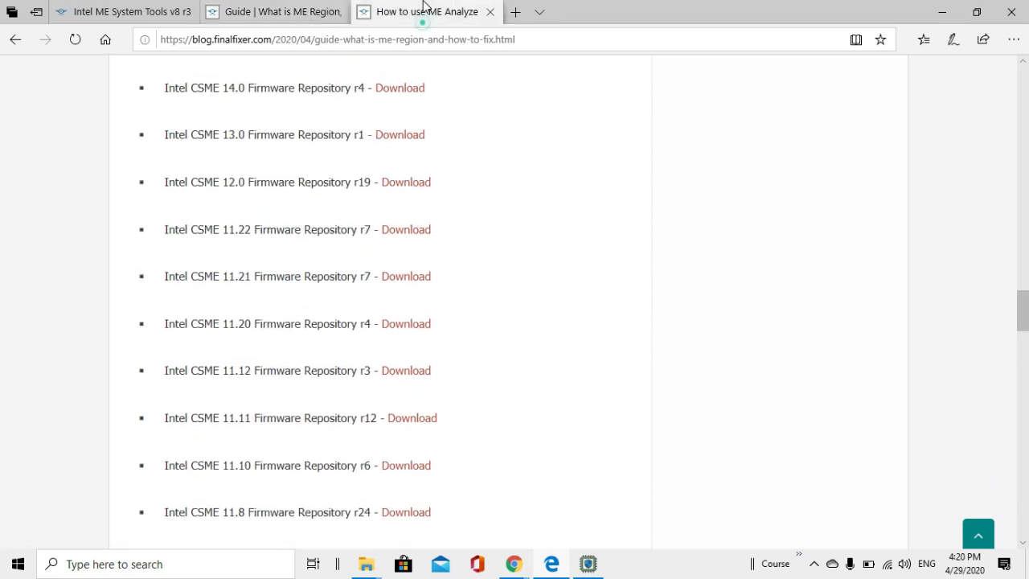
pyautogui.scroll(9, 627, 407)
pyautogui.scroll(-4, 622, 398)
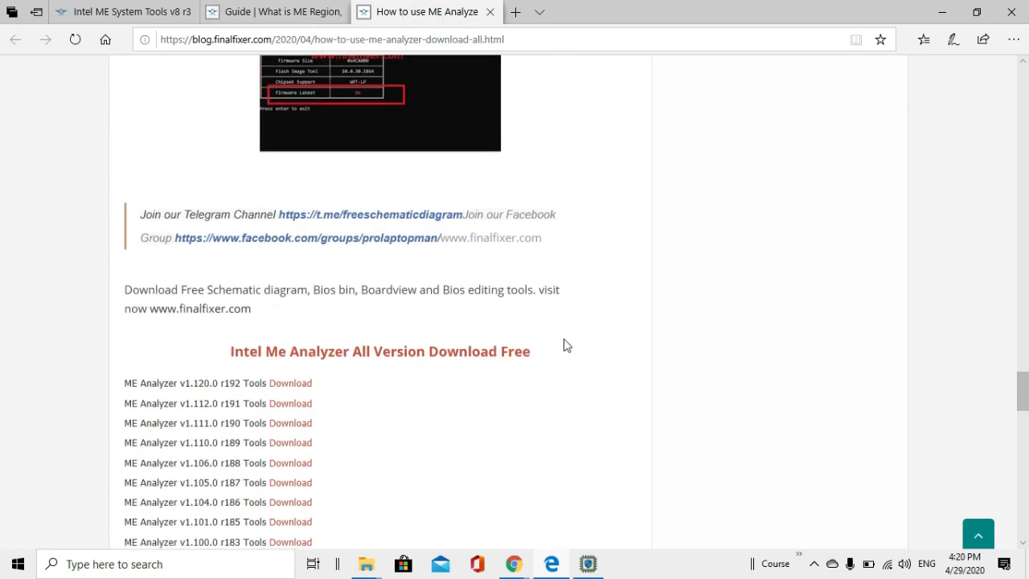
pyautogui.scroll(-3, 259, 480)
pyautogui.scroll(12, 629, 402)
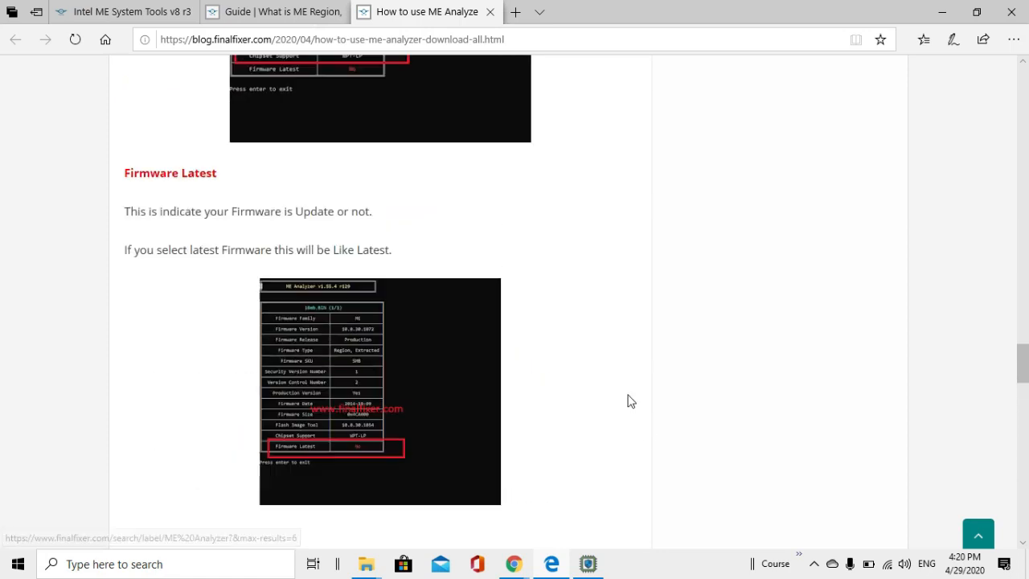
pyautogui.scroll(1, 620, 382)
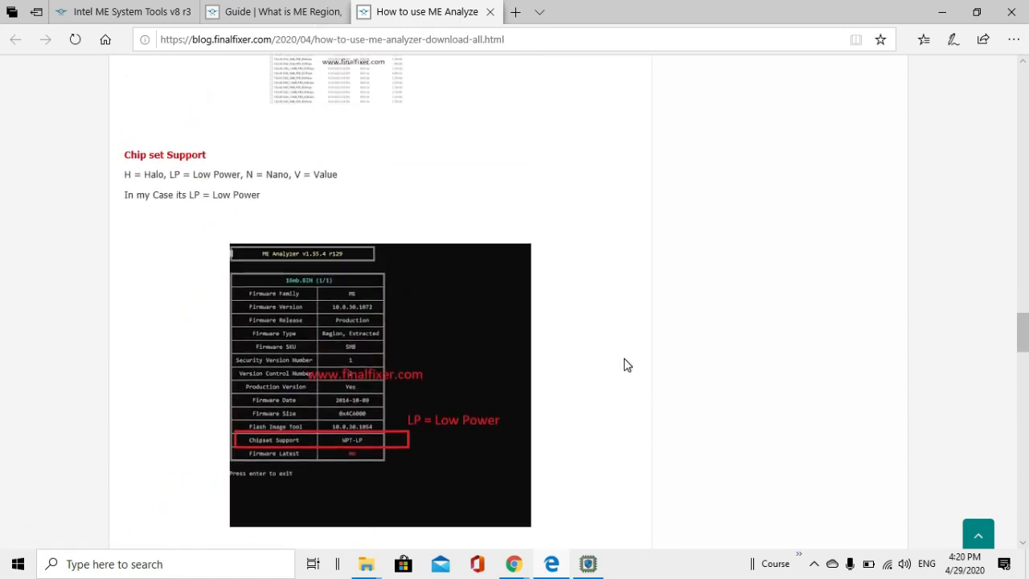
pyautogui.scroll(4, 483, 386)
pyautogui.scroll(-5, 453, 383)
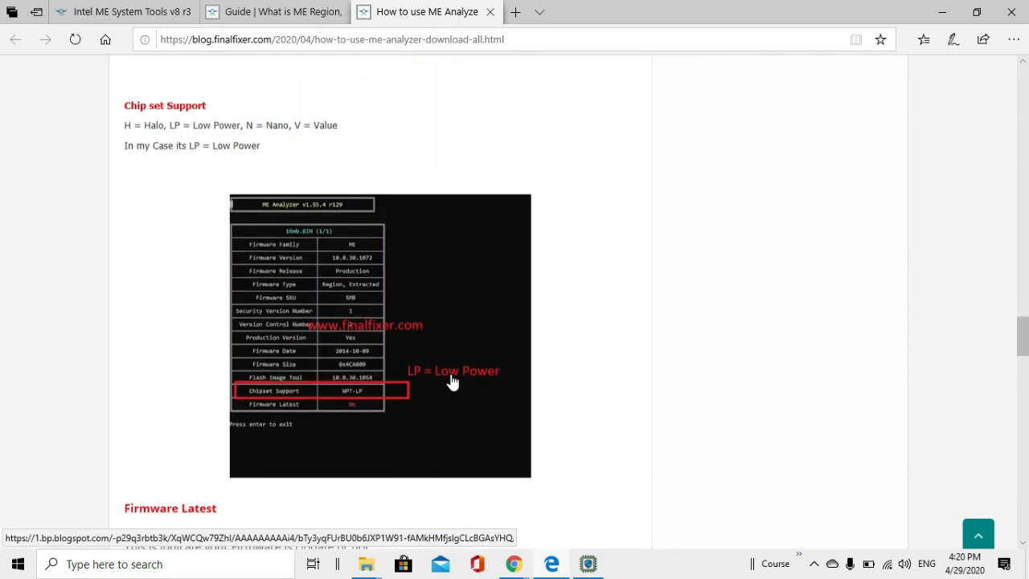
pyautogui.scroll(15, 434, 346)
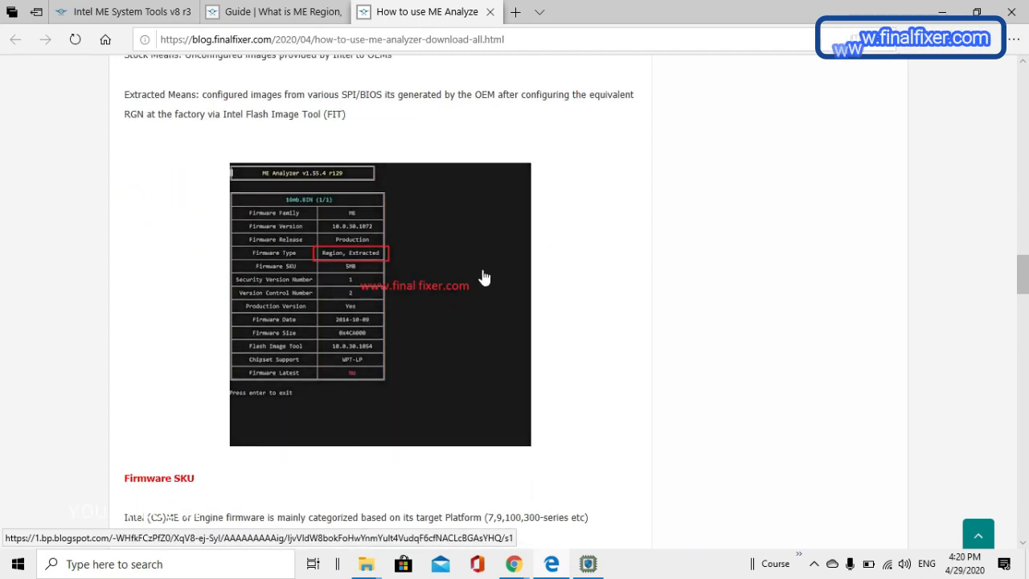
pyautogui.click(278, 12)
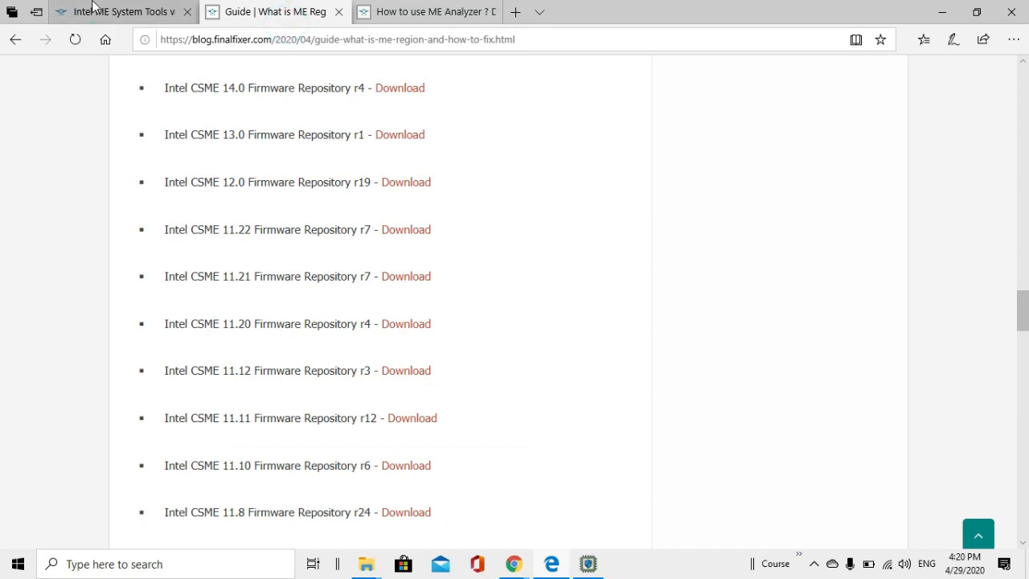
pyautogui.click(92, 8)
# Step: Clear the browser and the ME Analyzer window from the desktop and bring the me clean bios folder window fully into view
pyautogui.click(942, 12)
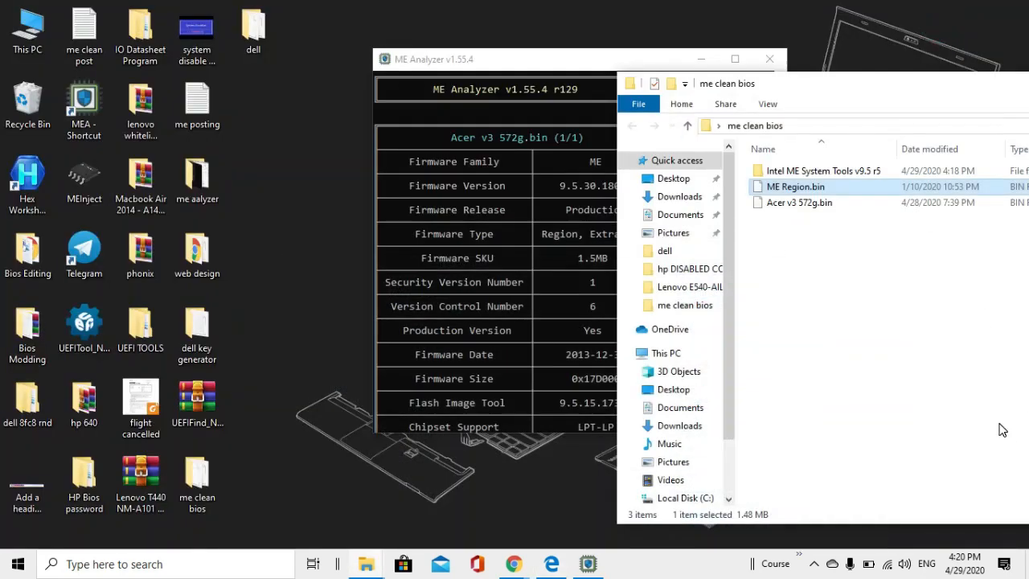
pyautogui.moveTo(584, 57); pyautogui.dragTo(230, 32)
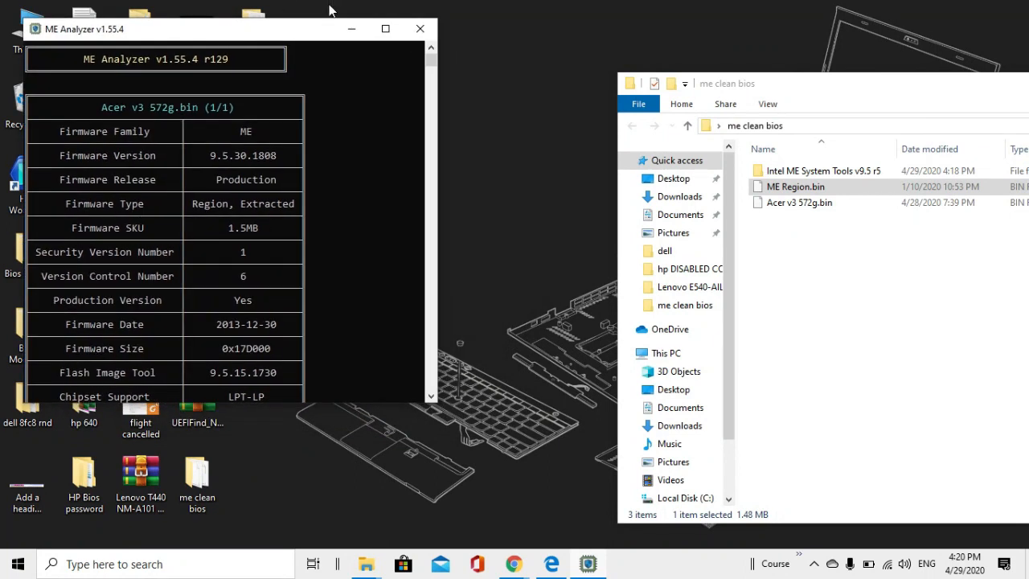
pyautogui.click(347, 30)
pyautogui.moveTo(823, 89); pyautogui.dragTo(412, 67)
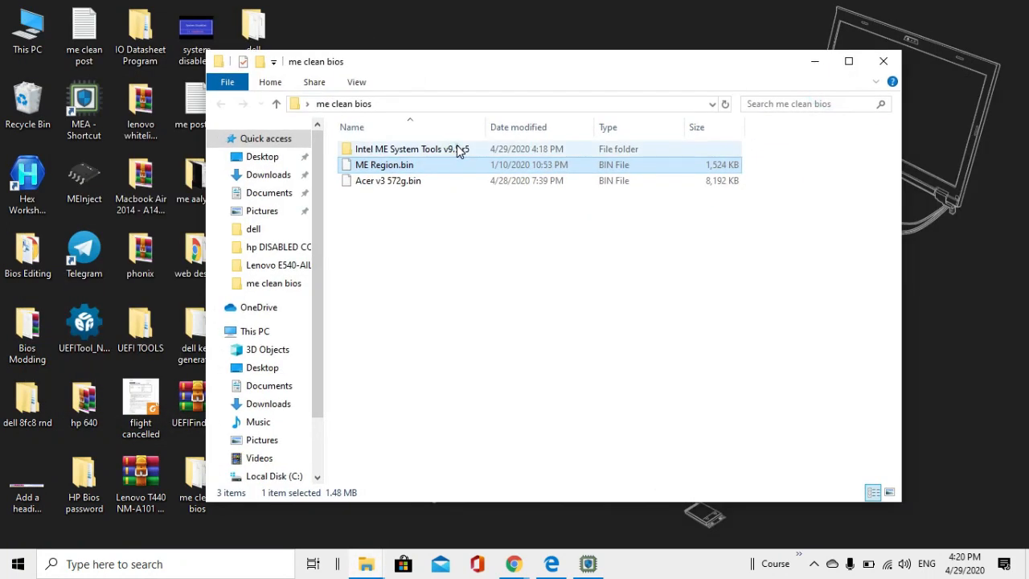
# Step: Launch fitc from the Flash Image Tool's WIN folder inside Intel ME System Tools v9.5 r5
pyautogui.doubleClick(457, 144)
pyautogui.doubleClick(453, 166)
pyautogui.doubleClick(398, 157)
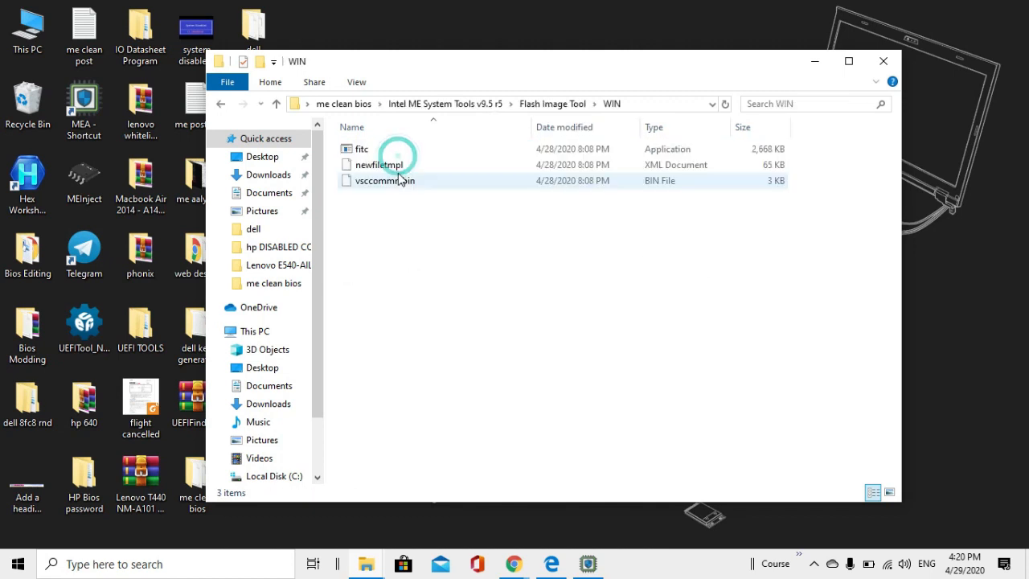
pyautogui.click(361, 152)
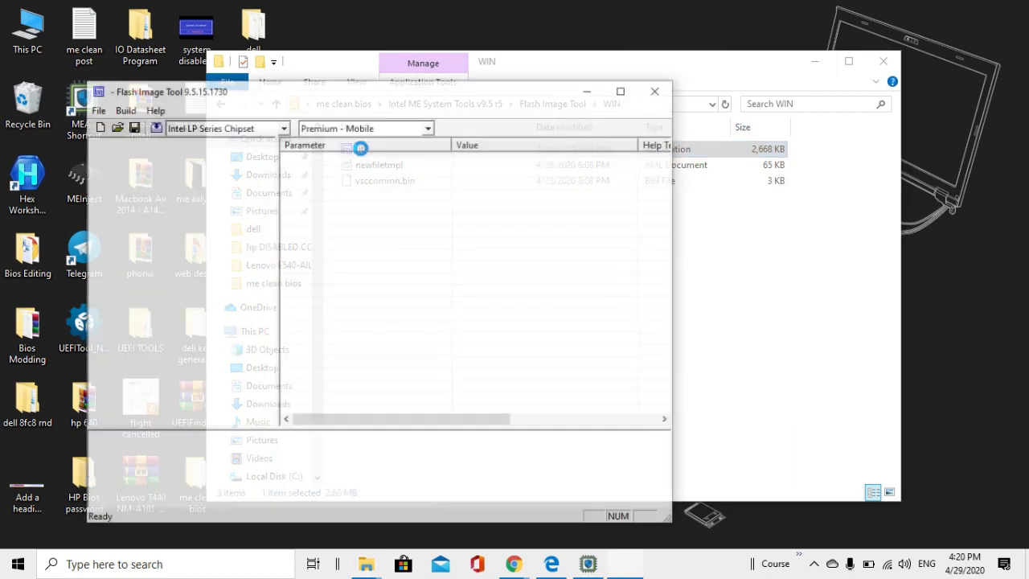
# Step: Arrange the Flash Image Tool and the WIN folder window side by side
pyautogui.click(617, 73)
pyautogui.moveTo(617, 74); pyautogui.dragTo(1012, 91)
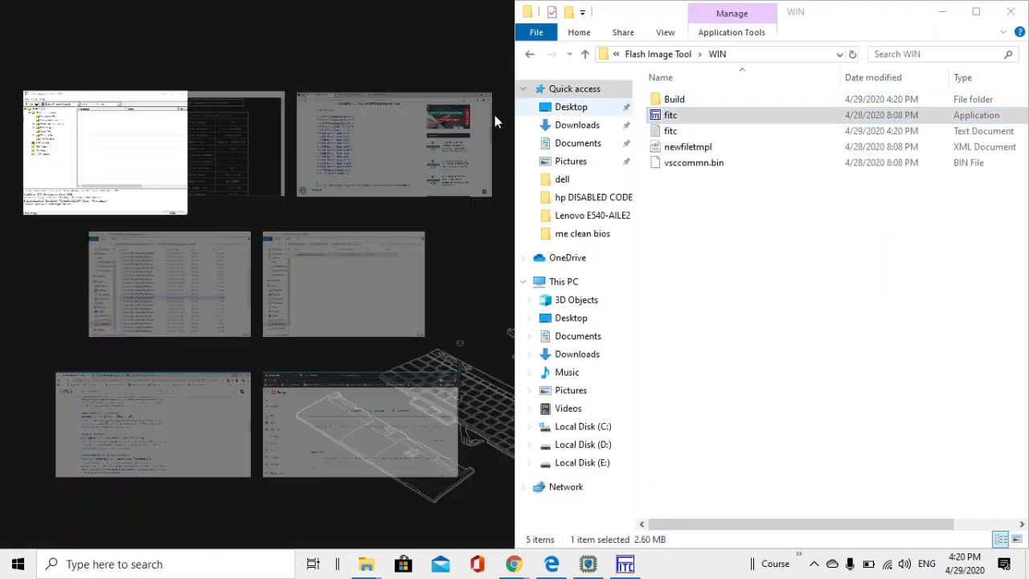
pyautogui.click(81, 137)
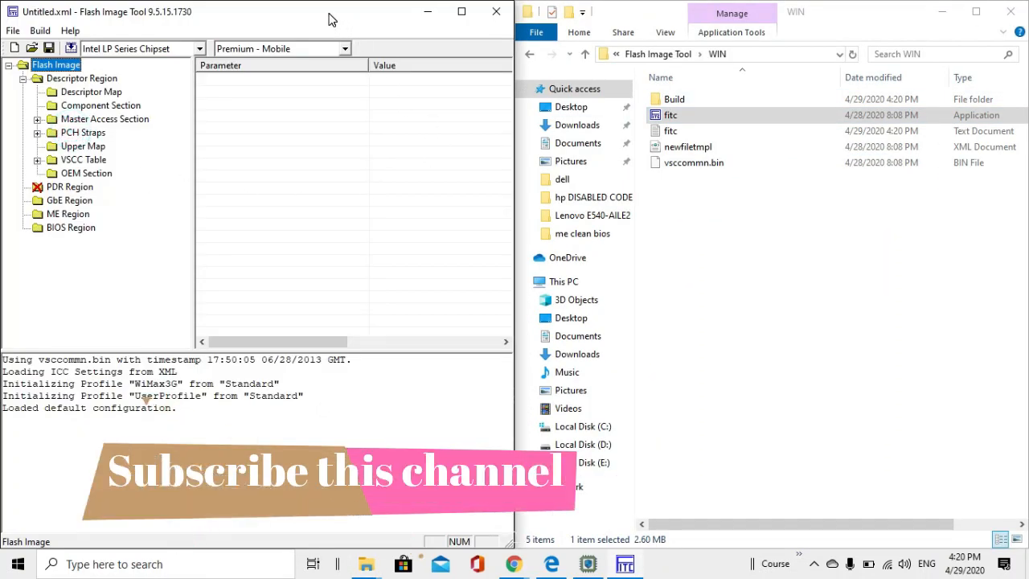
pyautogui.moveTo(322, 23); pyautogui.dragTo(328, 22)
# Step: Load Acer v3 572g.bin from the desktop's me clean bios folder into the Flash Image Tool, showing all file types
pyautogui.click(20, 32)
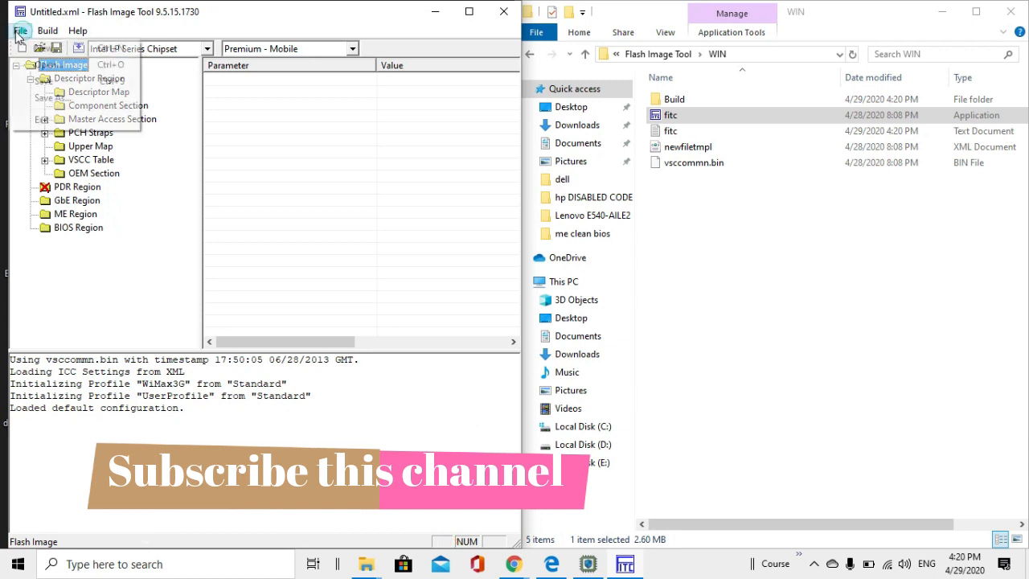
pyautogui.click(40, 65)
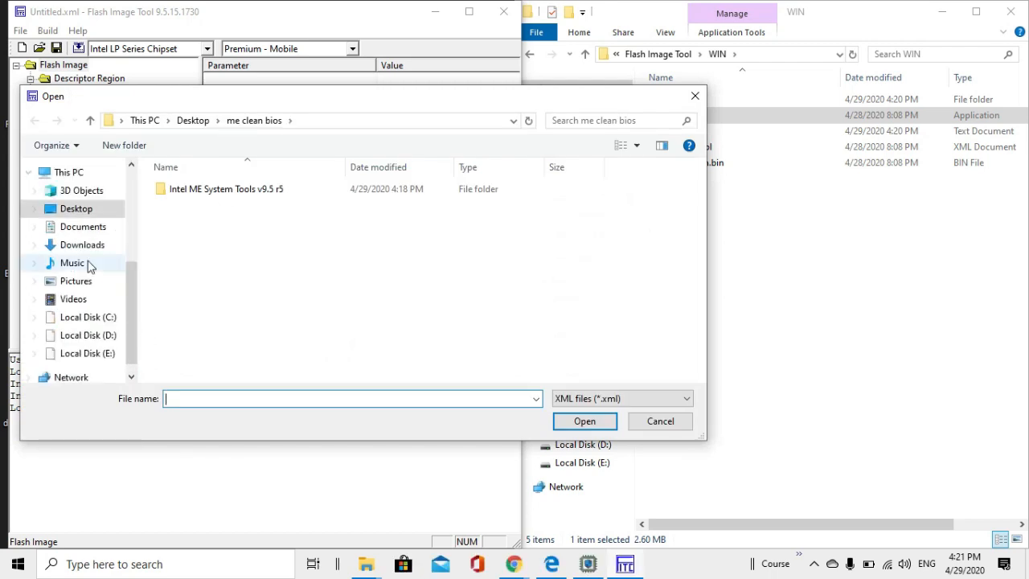
pyautogui.click(71, 210)
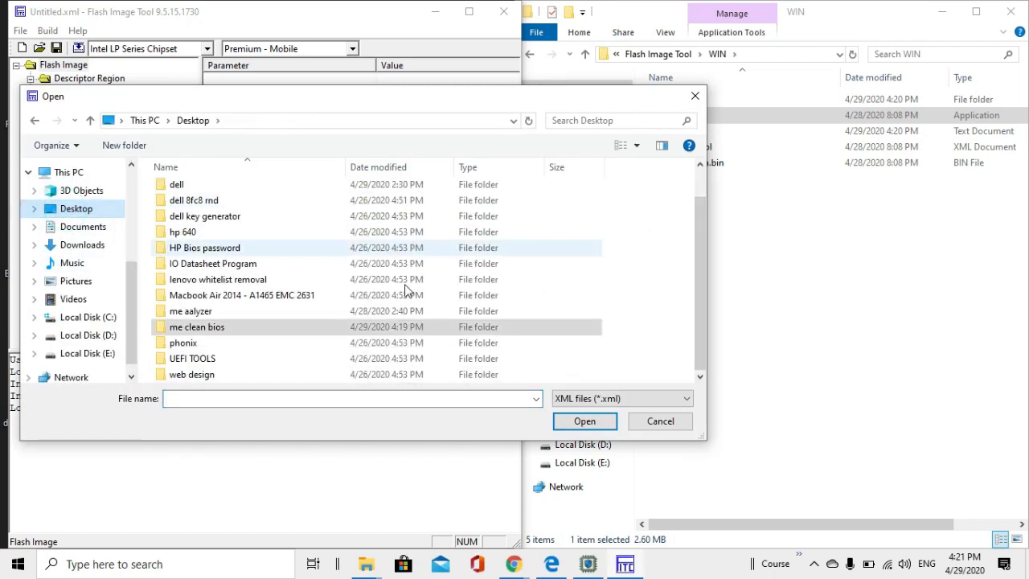
pyautogui.doubleClick(218, 330)
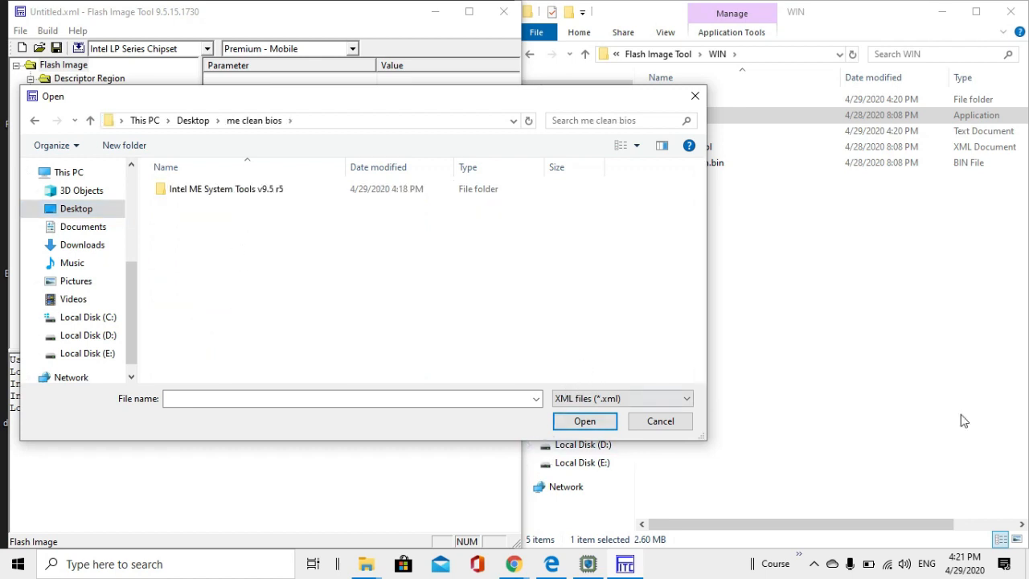
pyautogui.click(643, 400)
pyautogui.click(599, 447)
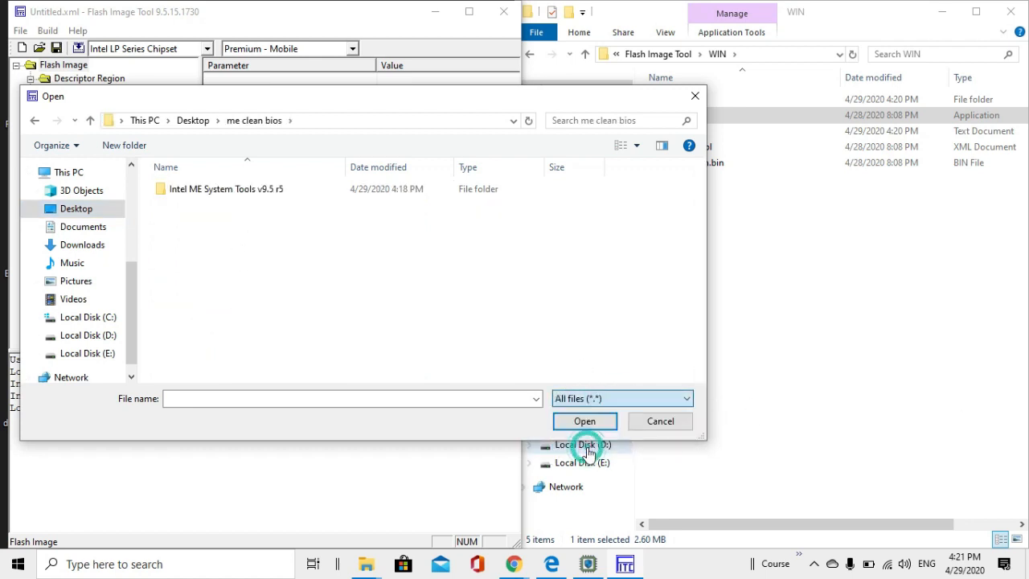
pyautogui.doubleClick(187, 204)
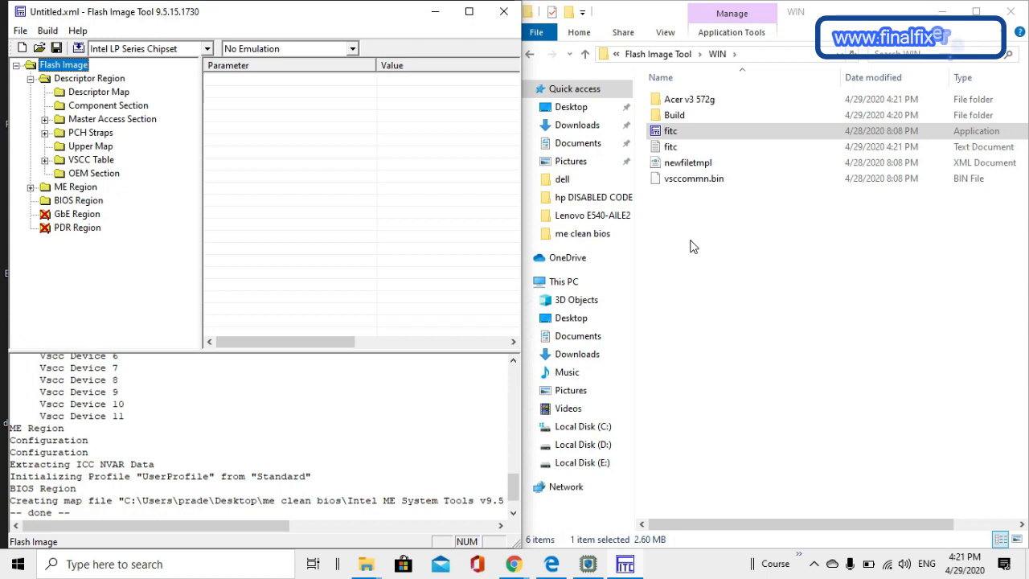
# Step: Open the Decomp folder inside the Acer v3 572g output folder, inspect the extracted region files and select ME Region.bin
pyautogui.click(727, 101)
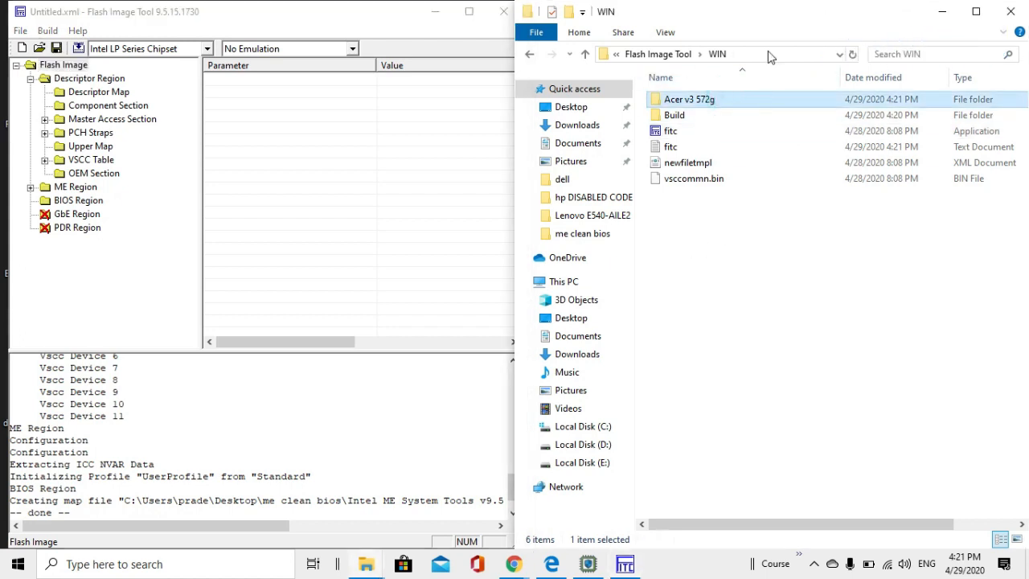
pyautogui.doubleClick(726, 105)
pyautogui.doubleClick(723, 101)
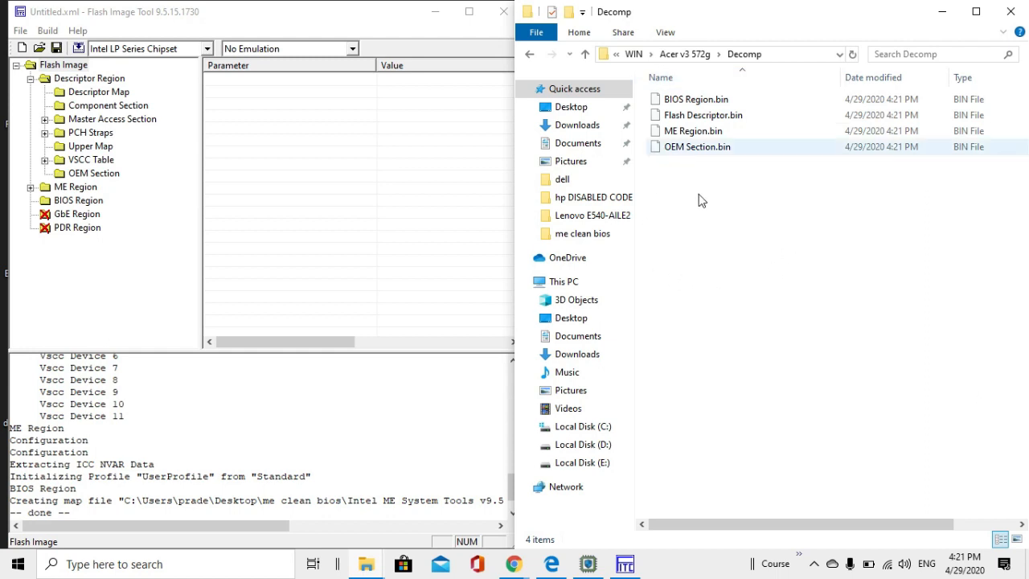
pyautogui.moveTo(728, 523)
pyautogui.mouseDown()
pyautogui.moveTo(789, 529)
pyautogui.moveTo(725, 526)
pyautogui.mouseUp()
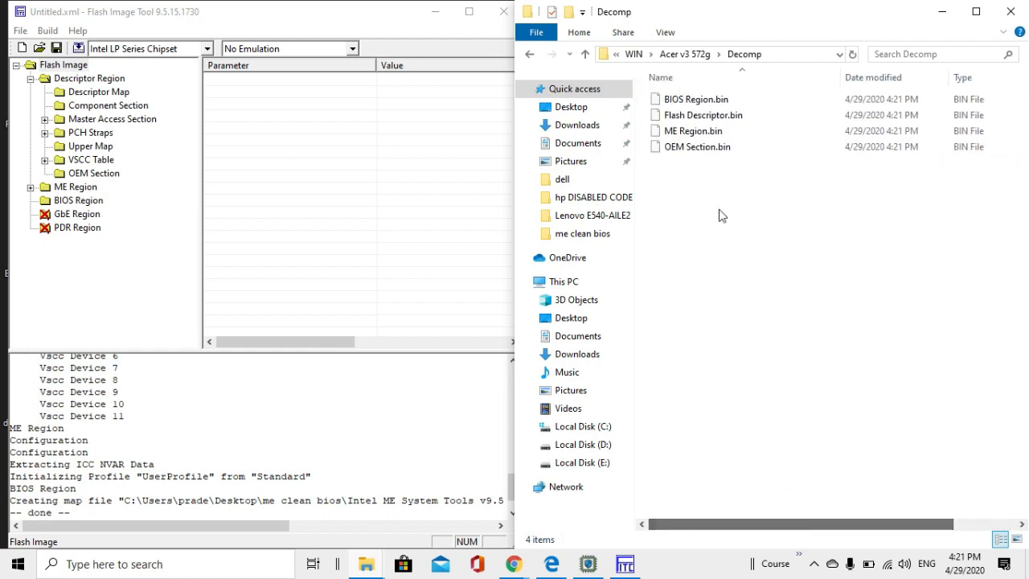
pyautogui.click(705, 117)
pyautogui.click(710, 132)
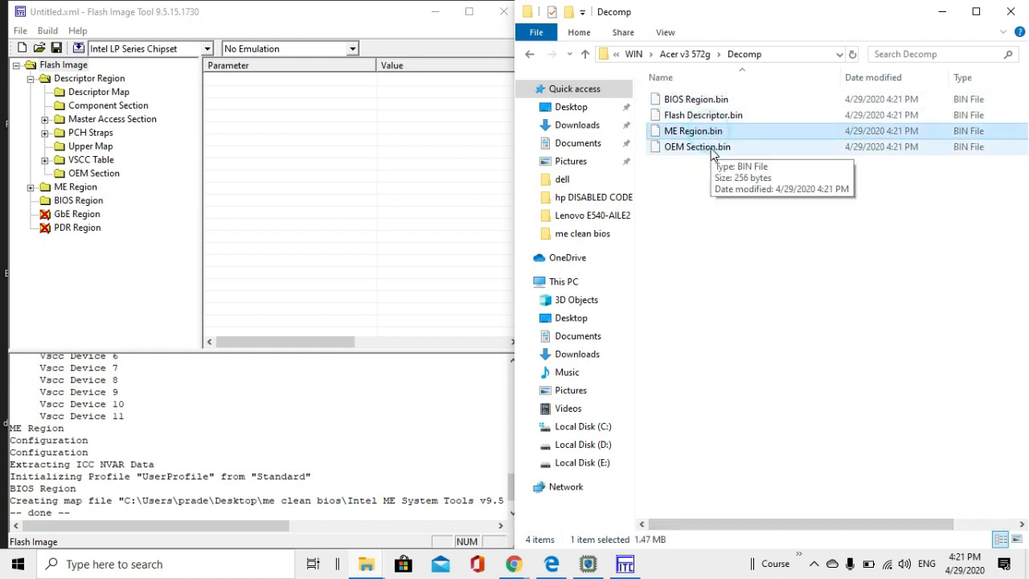
pyautogui.click(711, 147)
pyautogui.moveTo(745, 523); pyautogui.dragTo(781, 518)
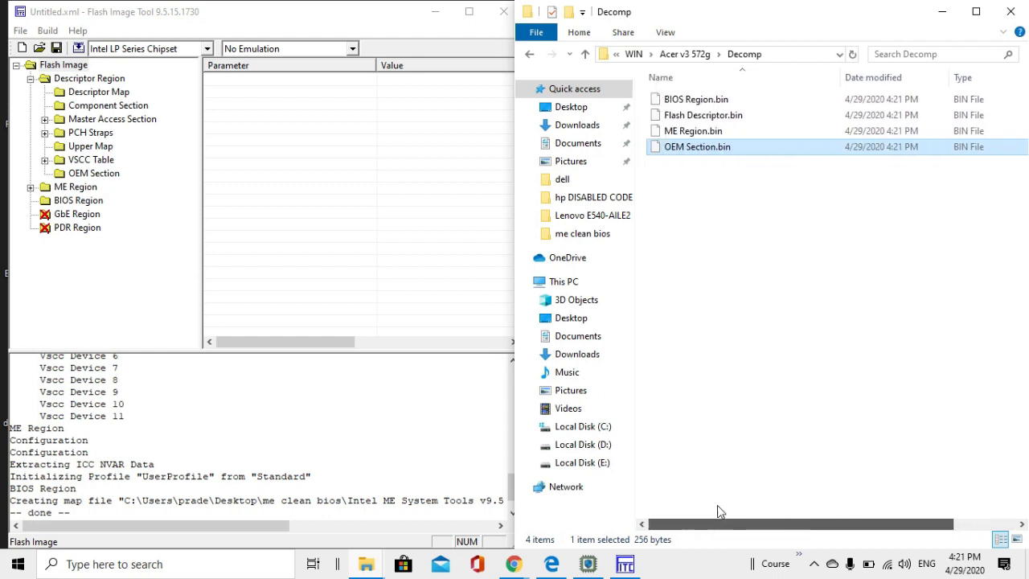
pyautogui.click(671, 132)
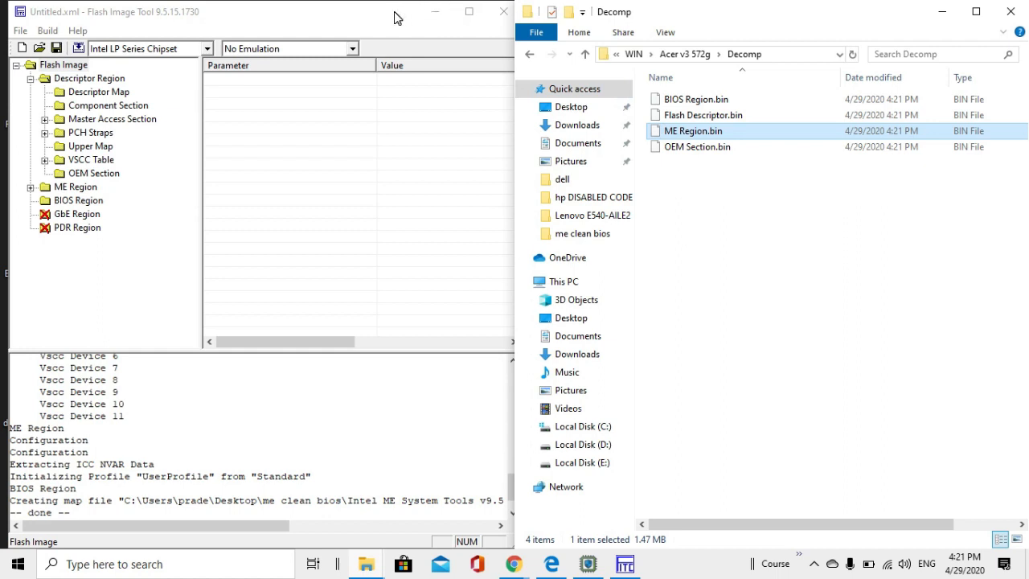
# Step: Open the me clean bios folder from the desktop, place it beside the Decomp folder and select its ME Region.bin
pyautogui.click(434, 12)
pyautogui.click(405, 61)
pyautogui.doubleClick(201, 473)
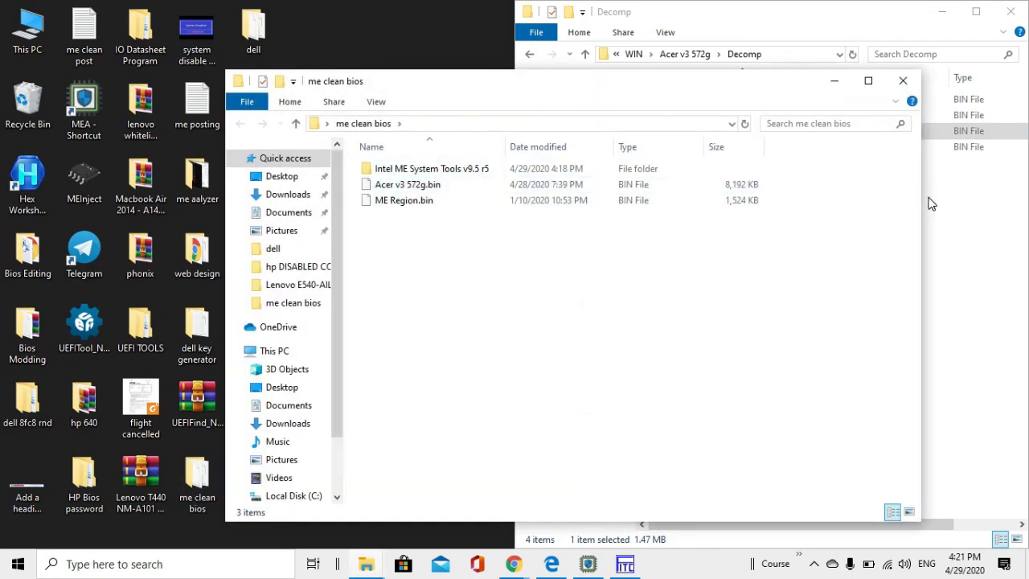
pyautogui.moveTo(922, 193); pyautogui.dragTo(538, 209)
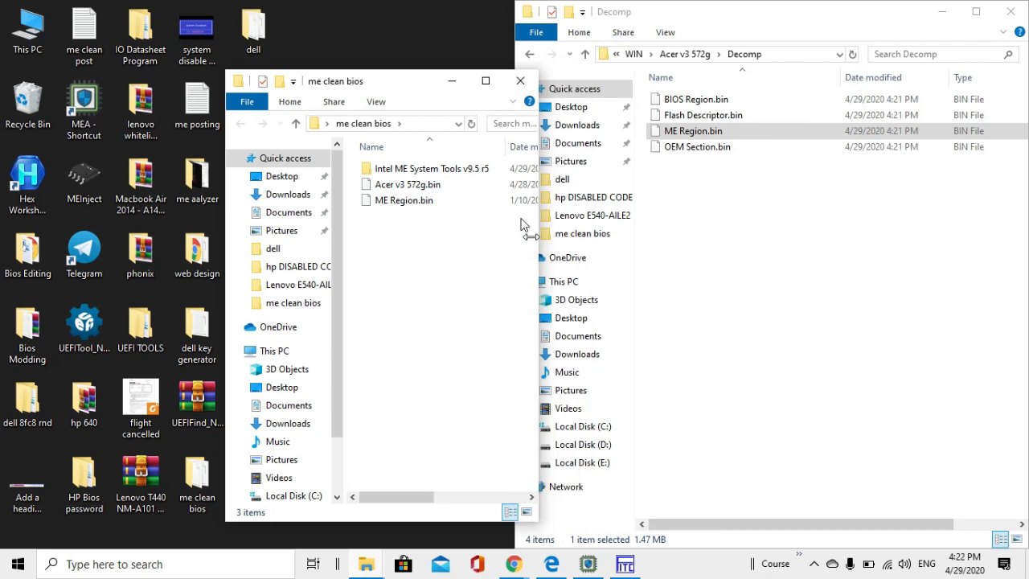
pyautogui.moveTo(402, 87); pyautogui.dragTo(270, 27)
pyautogui.click(282, 142)
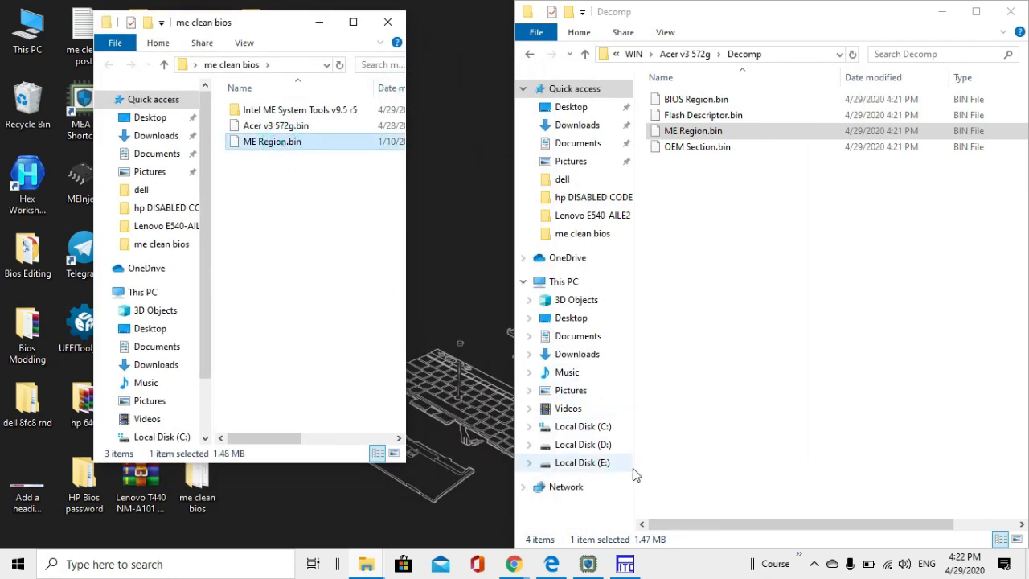
# Step: Return to the Flash Image Tool and turn off generation of intermediate build files in the build settings
pyautogui.moveTo(635, 569)
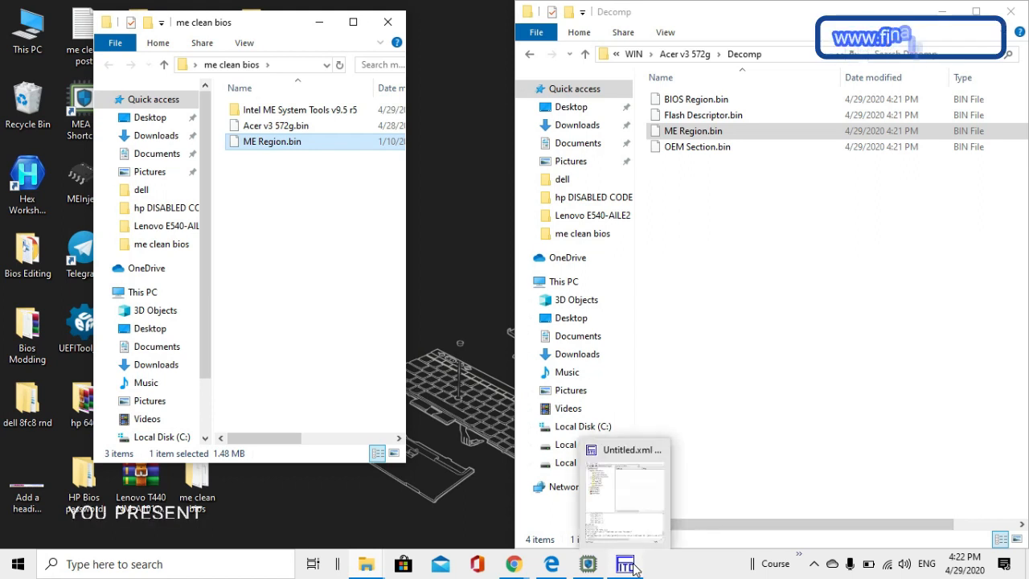
pyautogui.click(626, 486)
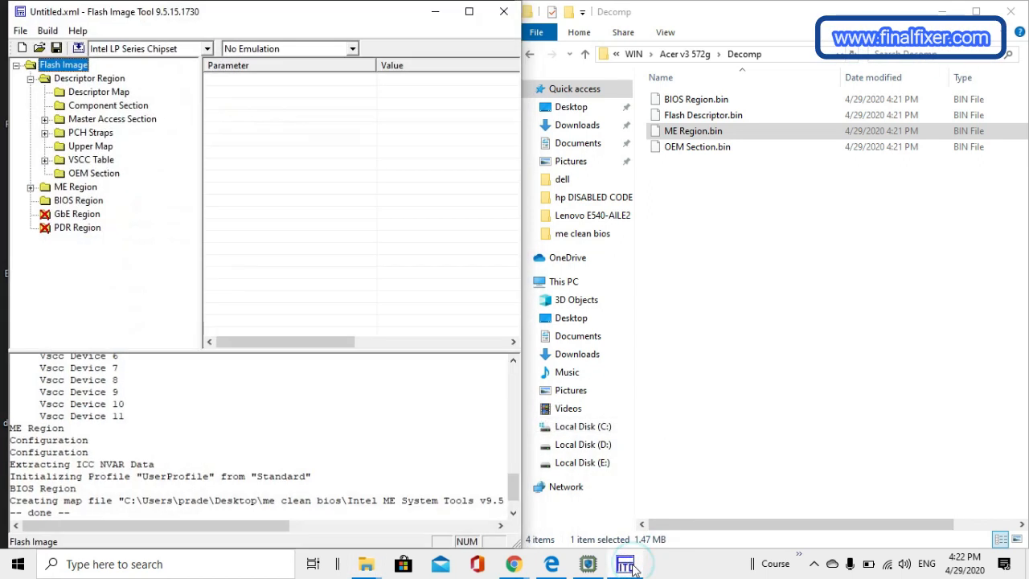
pyautogui.click(48, 32)
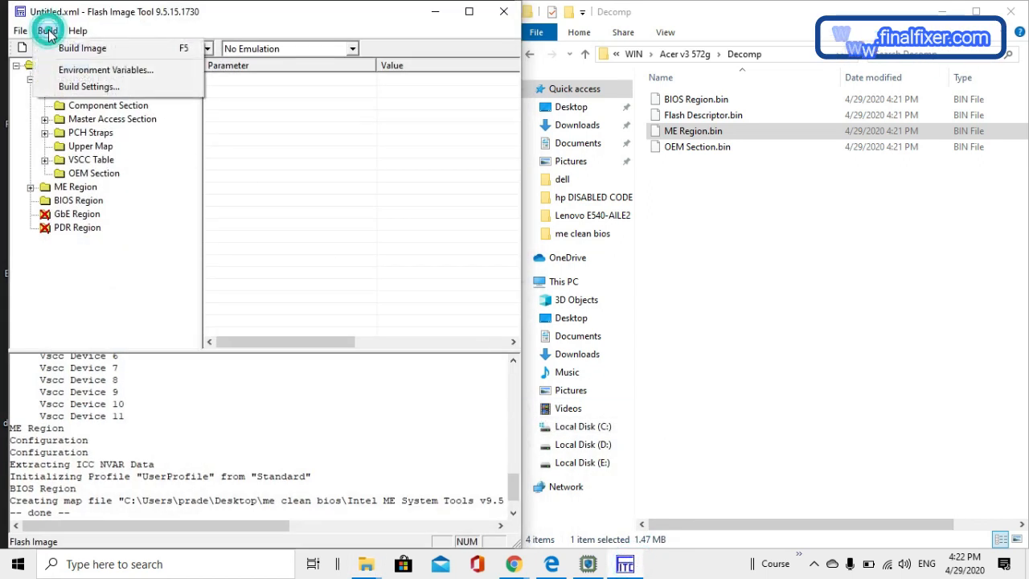
pyautogui.click(90, 86)
pyautogui.click(205, 215)
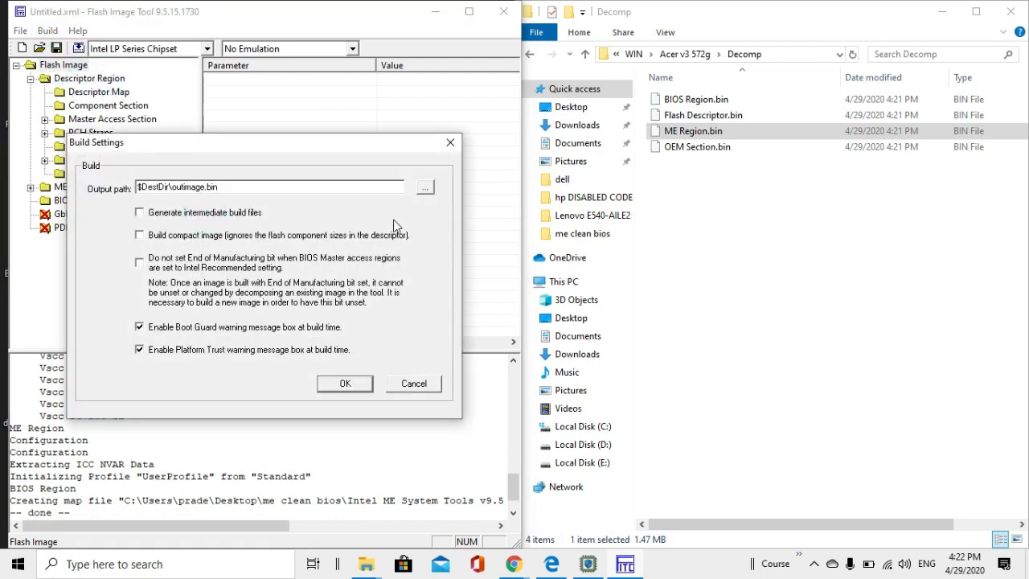
# Step: Set the build output path to Me clean bios.bin in the desktop's me clean bios folder and apply the build settings
pyautogui.click(423, 190)
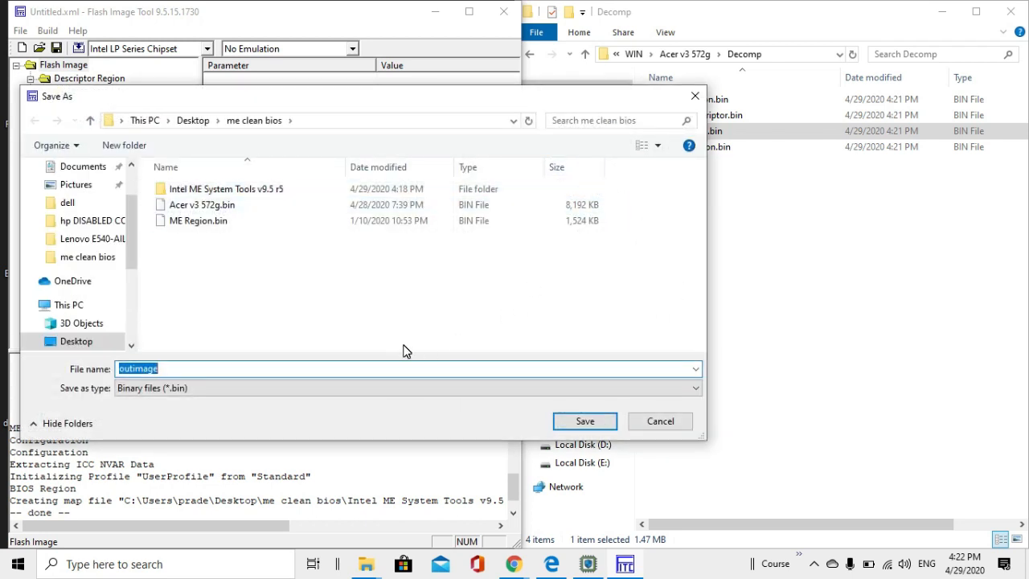
pyautogui.write('Me clean bios')
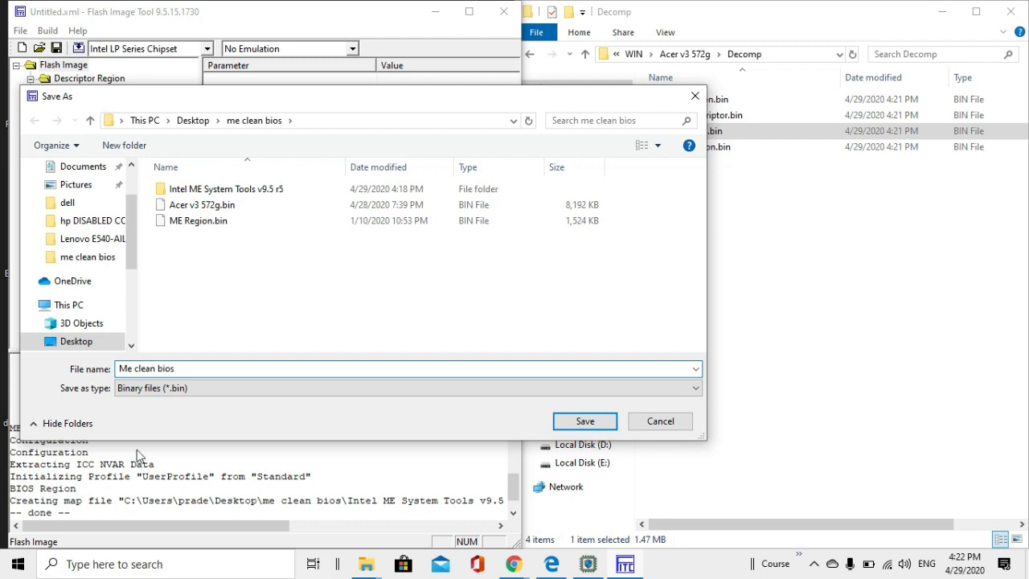
pyautogui.click(584, 420)
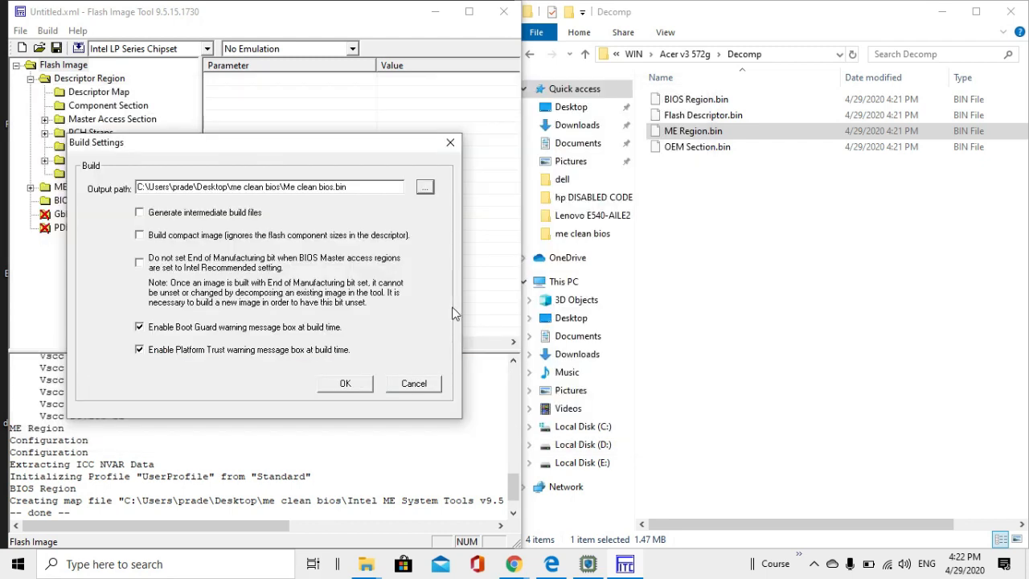
pyautogui.click(359, 382)
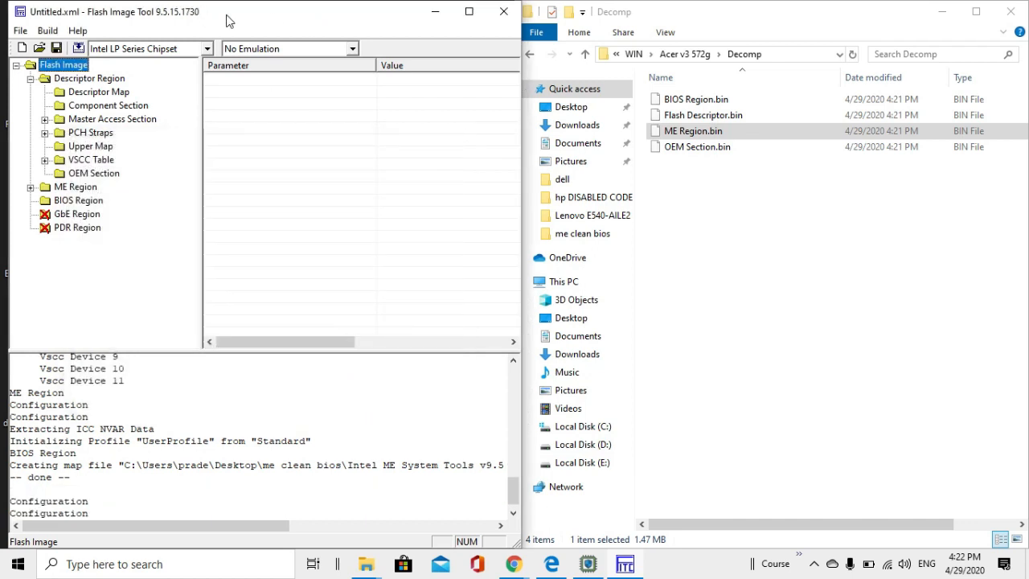
# Step: Save the Flash Image Tool configuration as me setting in XML format in the me clean bios folder
pyautogui.click(22, 34)
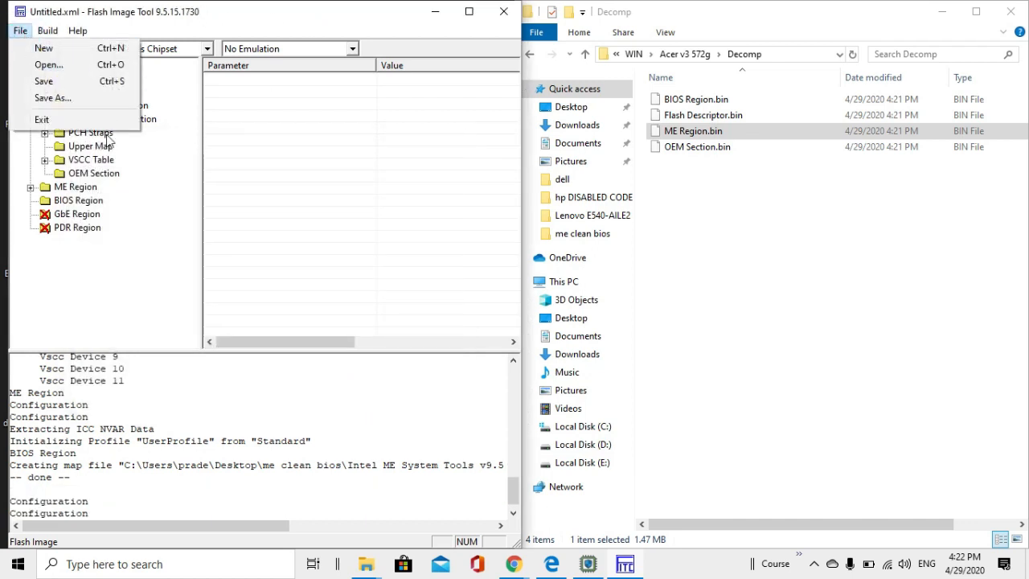
pyautogui.click(48, 97)
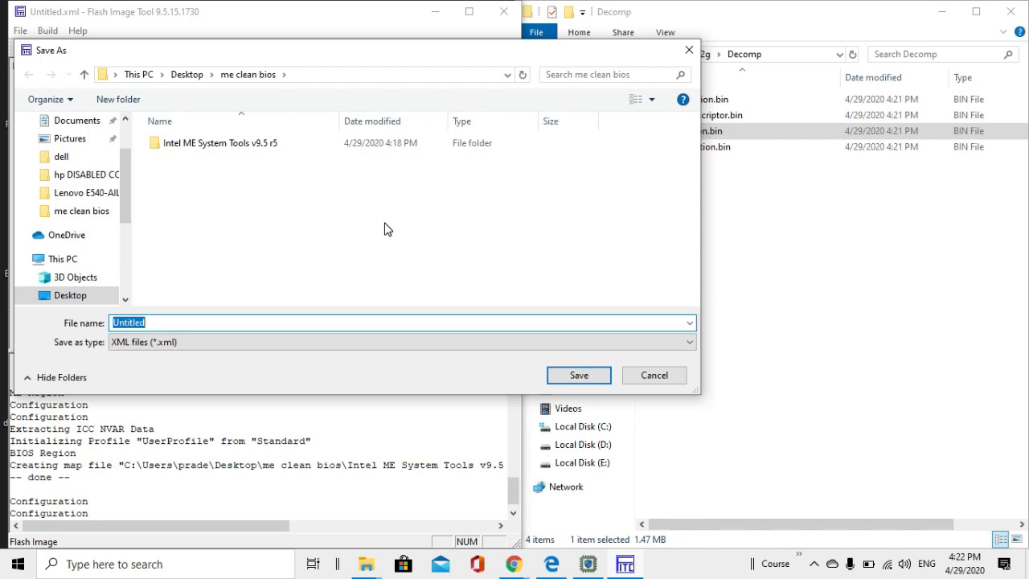
pyautogui.write('me setting')
pyautogui.press('Return')
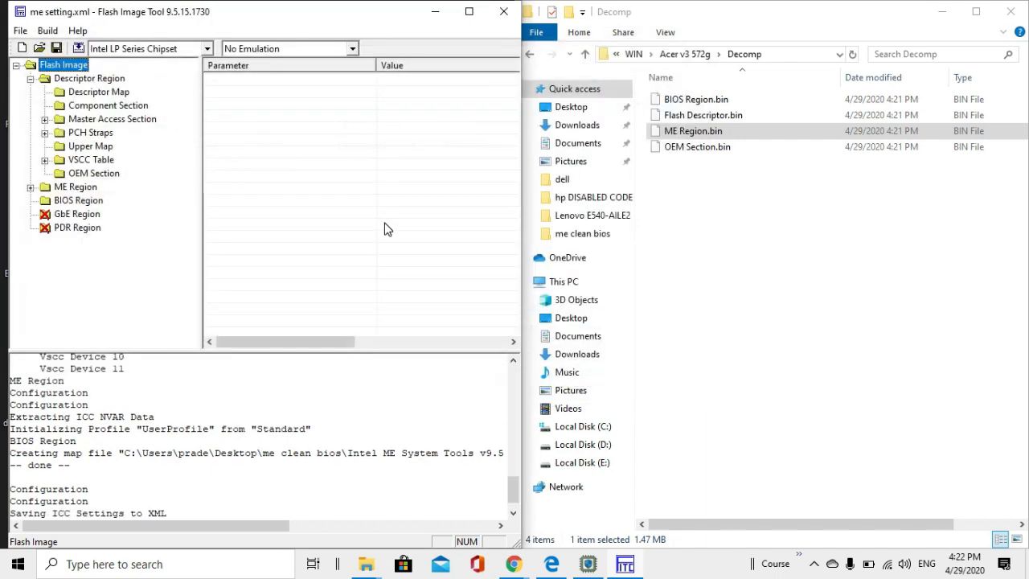
# Step: Replace ME Region.bin in the Decomp folder with a copy of ME Region.bin from the me clean bios folder
pyautogui.moveTo(395, 13); pyautogui.dragTo(535, 365)
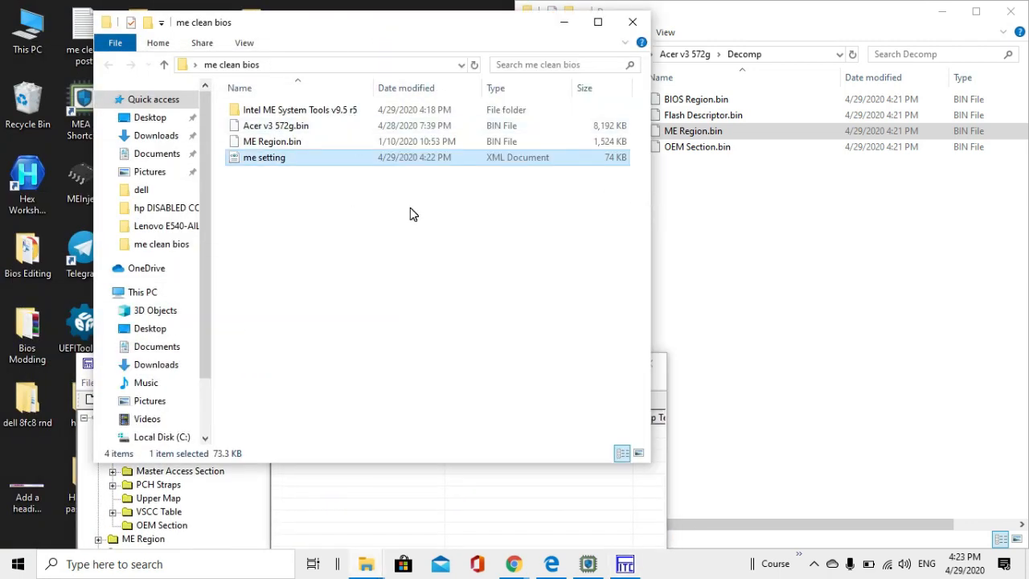
pyautogui.click(318, 146)
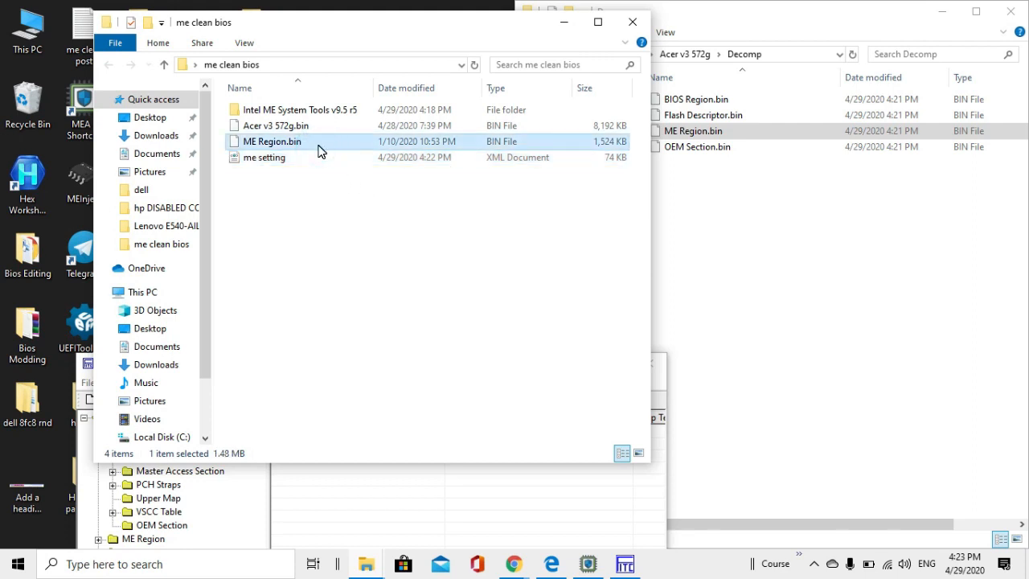
pyautogui.rightClick(318, 147)
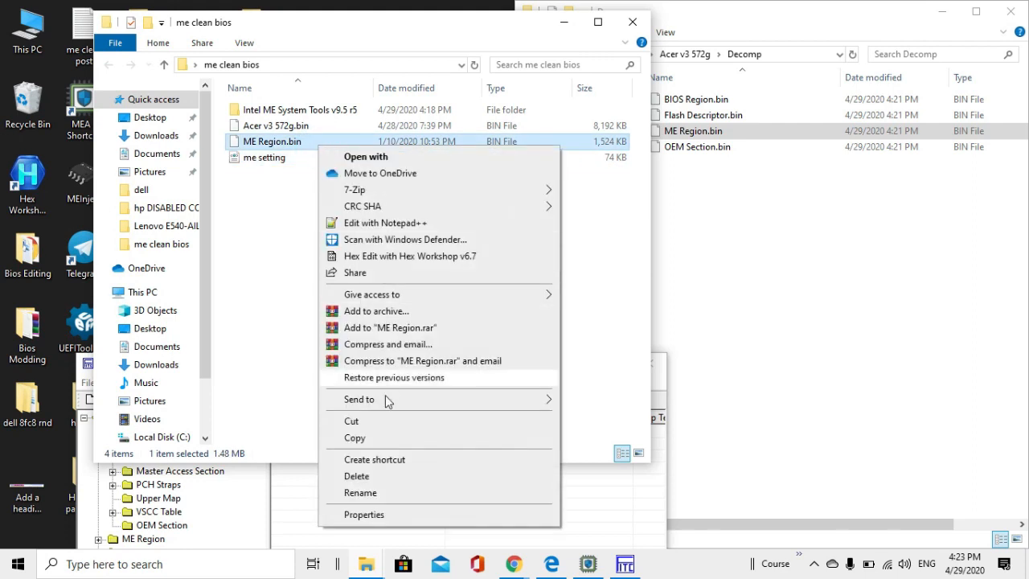
pyautogui.click(369, 436)
pyautogui.click(810, 211)
pyautogui.rightClick(721, 211)
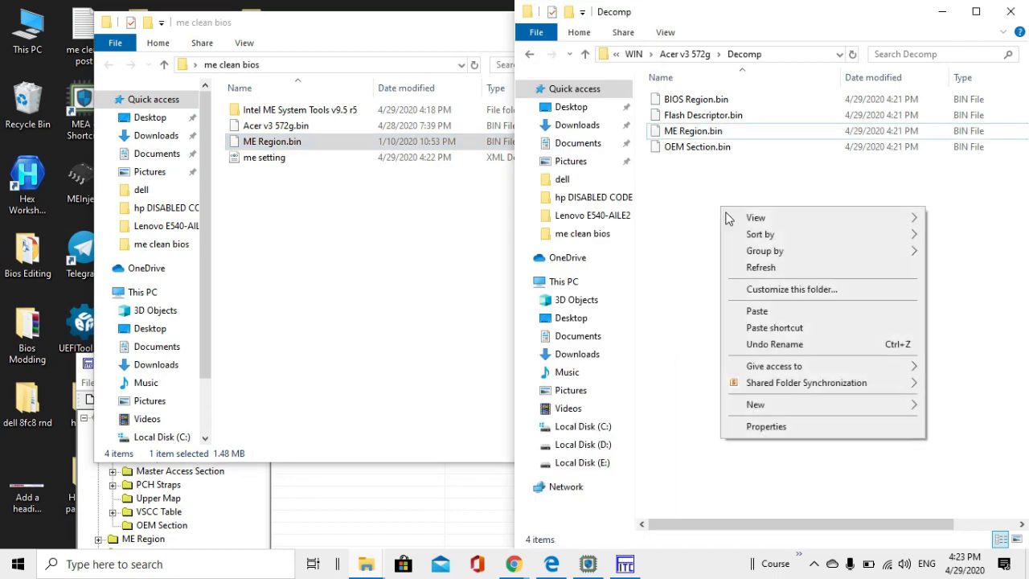
pyautogui.click(757, 312)
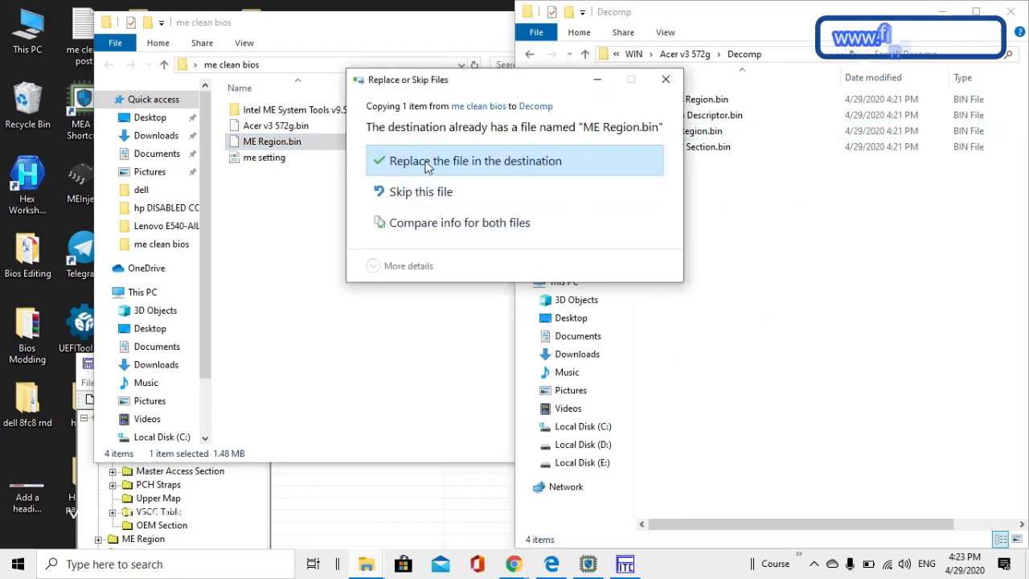
pyautogui.click(435, 170)
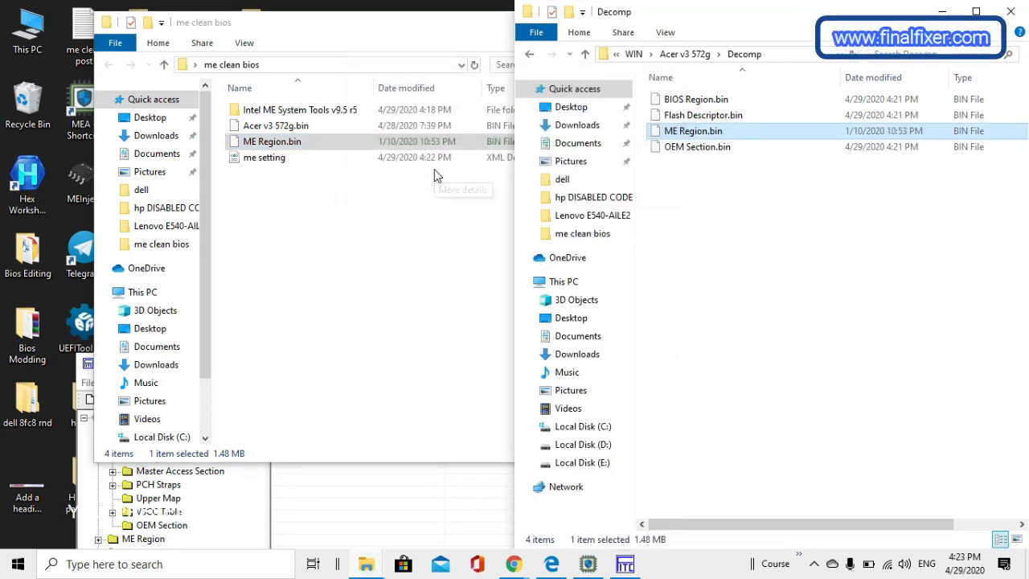
# Step: Try to build the image in the Flash Image Tool, accepting Boot Guard Profile 0 - No_FVME
pyautogui.click(398, 532)
pyautogui.moveTo(420, 306); pyautogui.dragTo(474, 50)
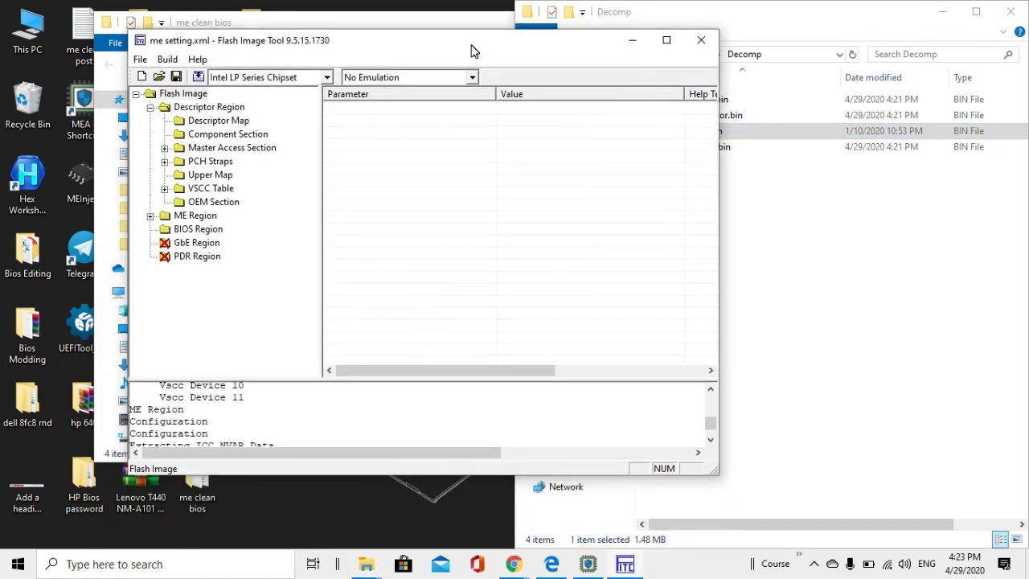
pyautogui.click(167, 59)
pyautogui.click(186, 78)
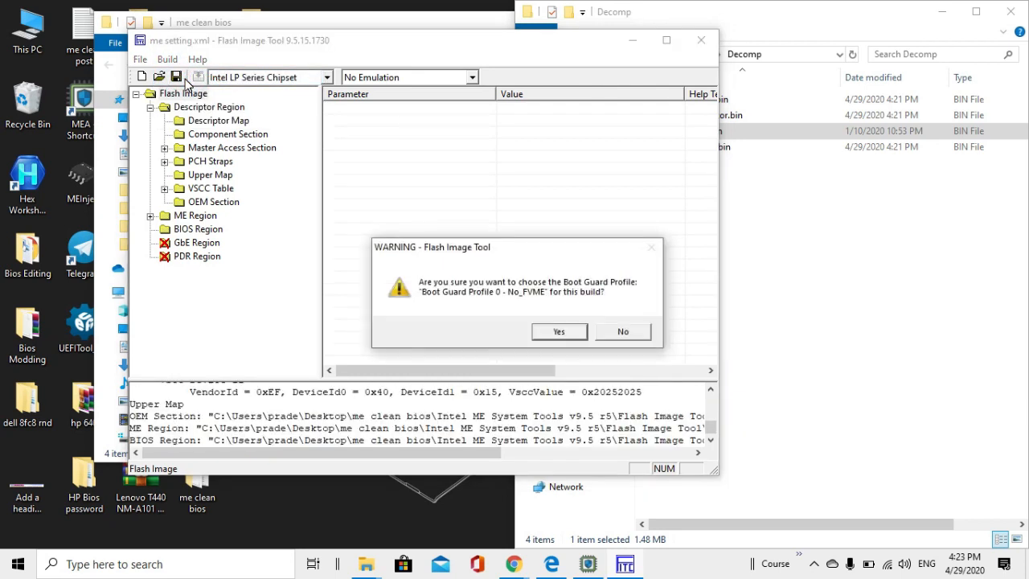
pyautogui.click(551, 332)
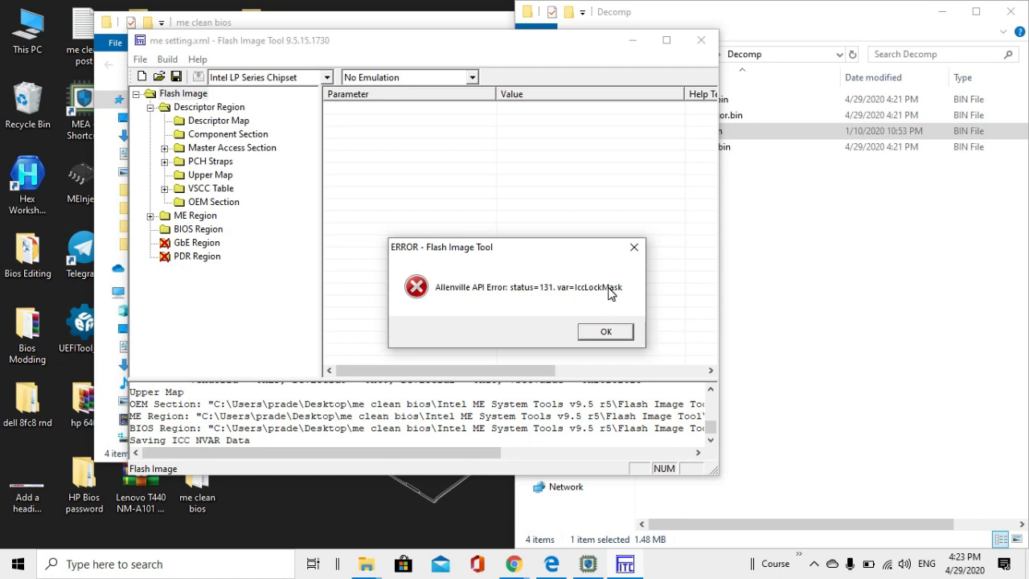
pyautogui.click(472, 291)
pyautogui.click(605, 332)
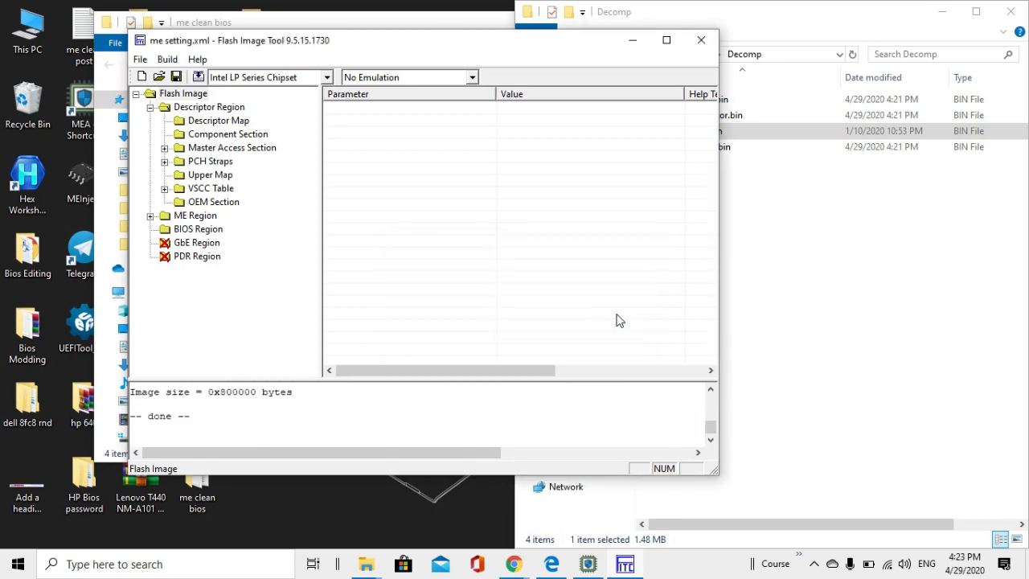
# Step: Expand the ME Region configuration and set Default Lock Enables Mask to 0:Default in its Integrated Clock Controller section
pyautogui.click(150, 215)
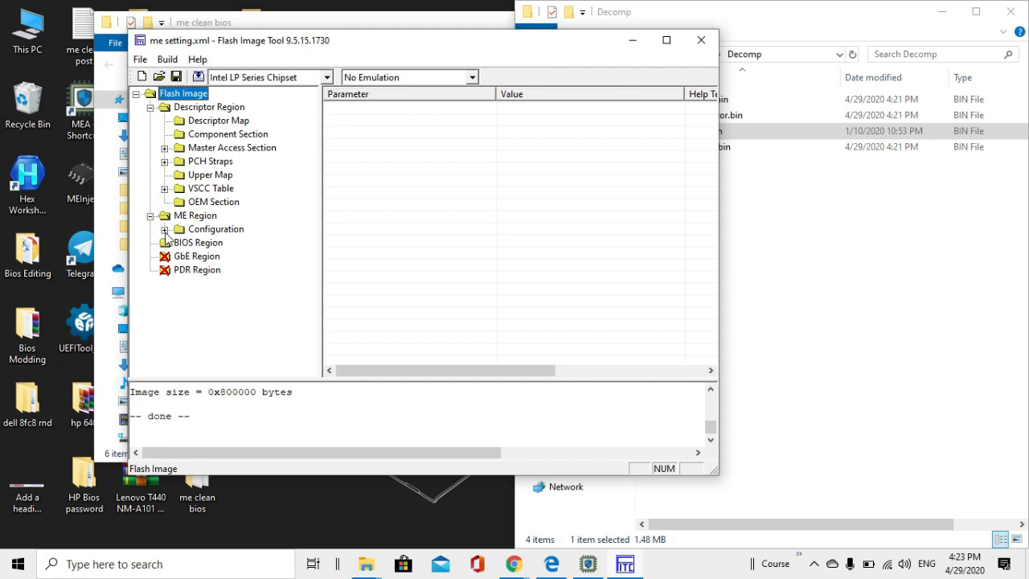
pyautogui.click(164, 229)
pyautogui.click(211, 232)
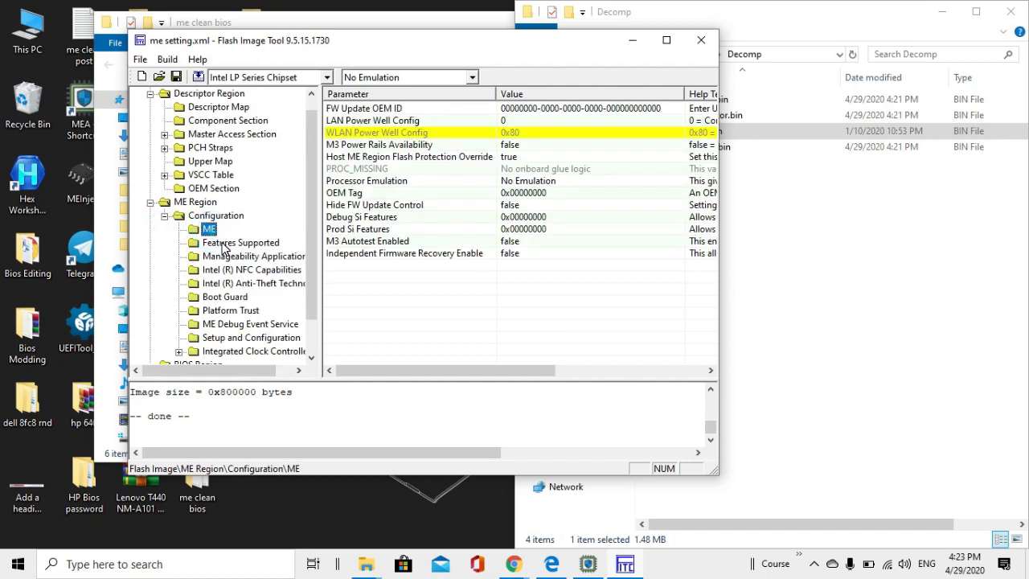
pyautogui.click(223, 243)
pyautogui.click(234, 257)
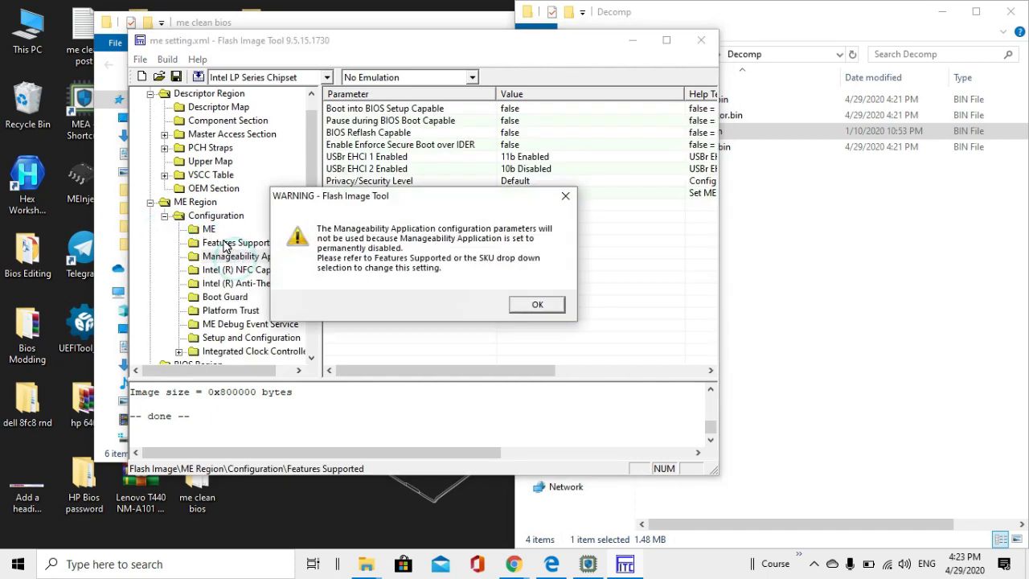
pyautogui.click(565, 195)
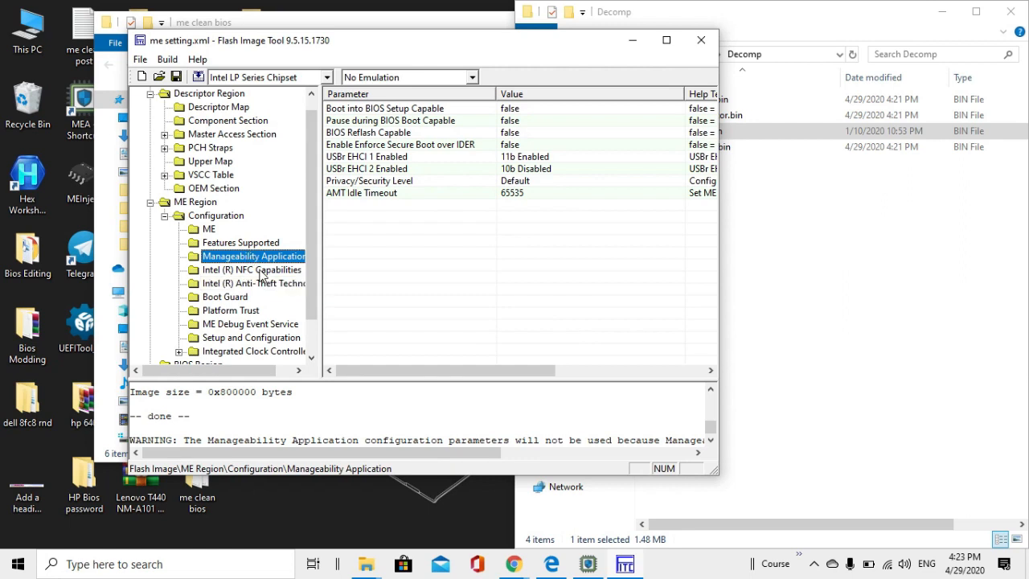
pyautogui.scroll(-1, 261, 275)
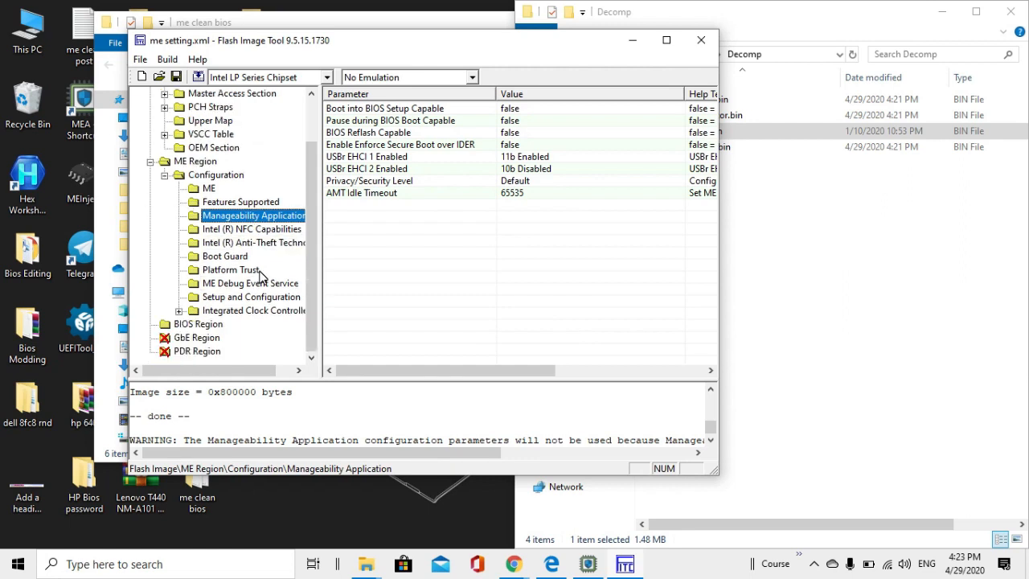
pyautogui.click(237, 311)
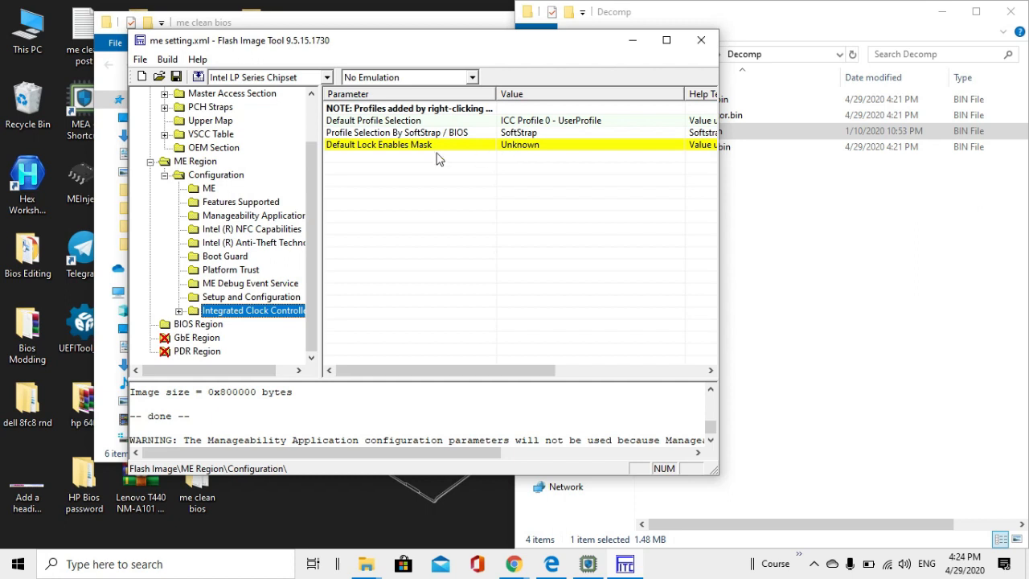
pyautogui.doubleClick(539, 146)
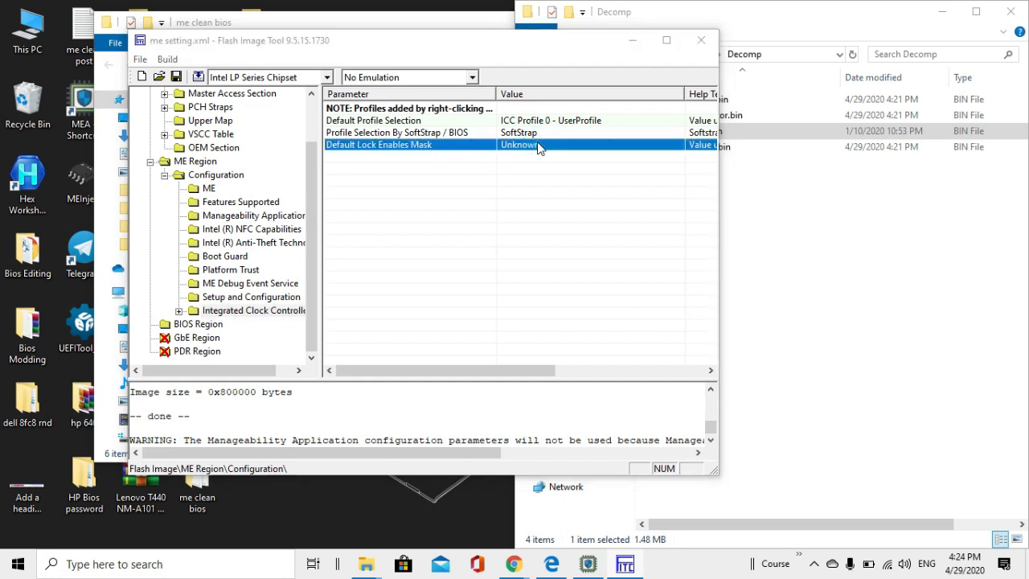
pyautogui.click(567, 271)
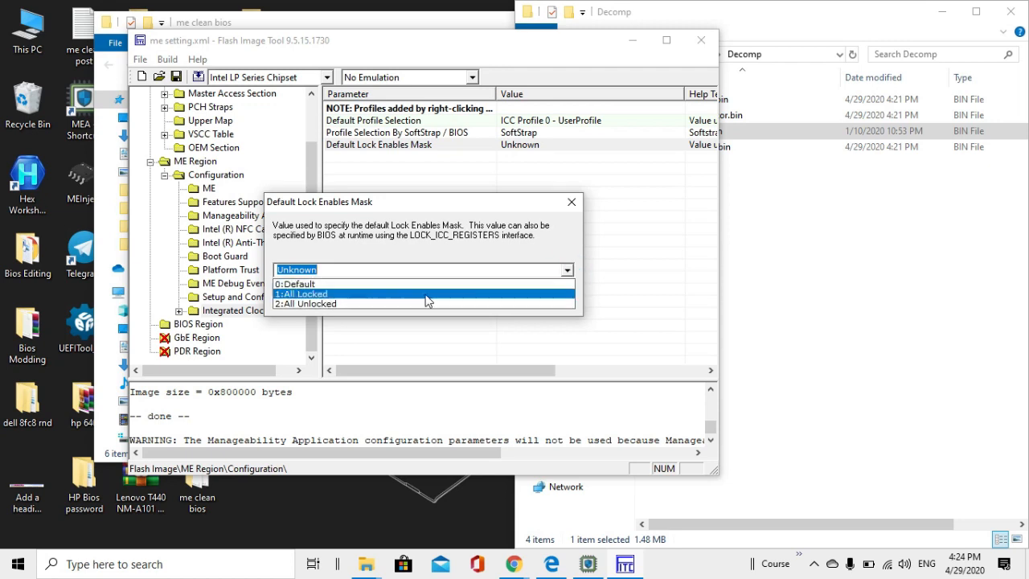
pyautogui.click(417, 289)
pyautogui.click(481, 298)
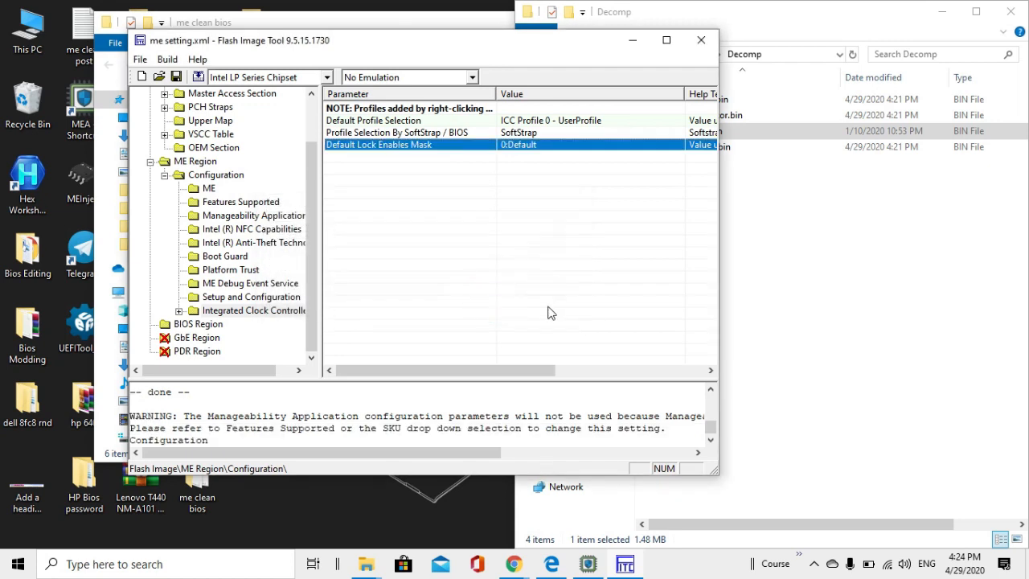
# Step: Build the image again, accepting the Boot Guard profile, and close the Flash Image Tool without saving changes to me setting.xml
pyautogui.click(167, 59)
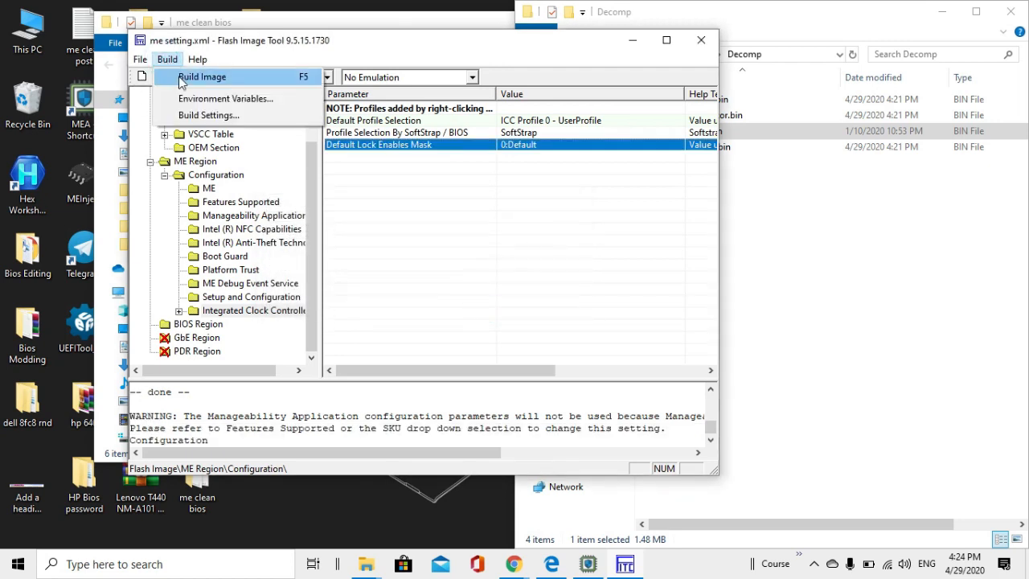
pyautogui.click(183, 76)
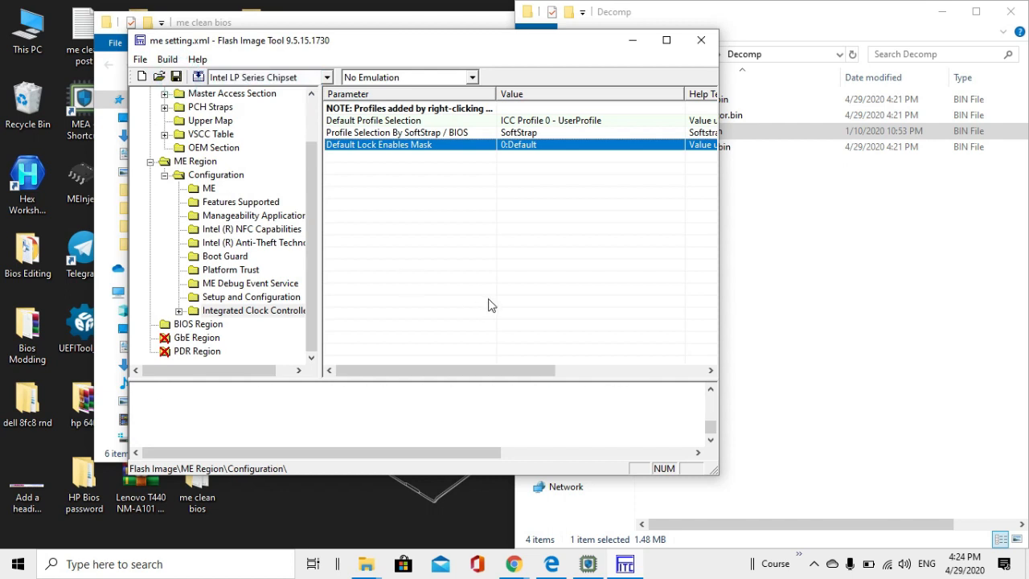
pyautogui.click(566, 331)
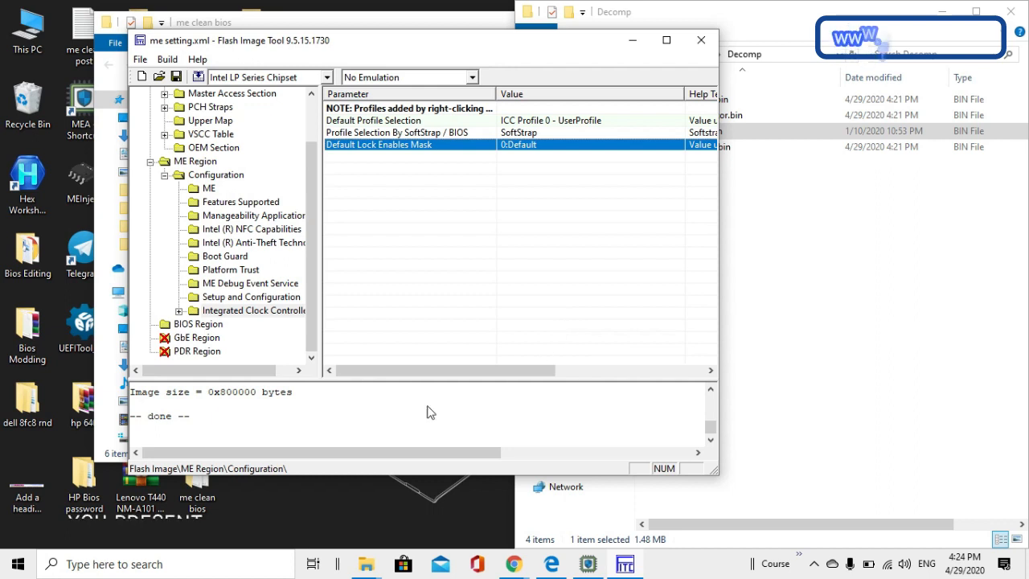
pyautogui.click(245, 418)
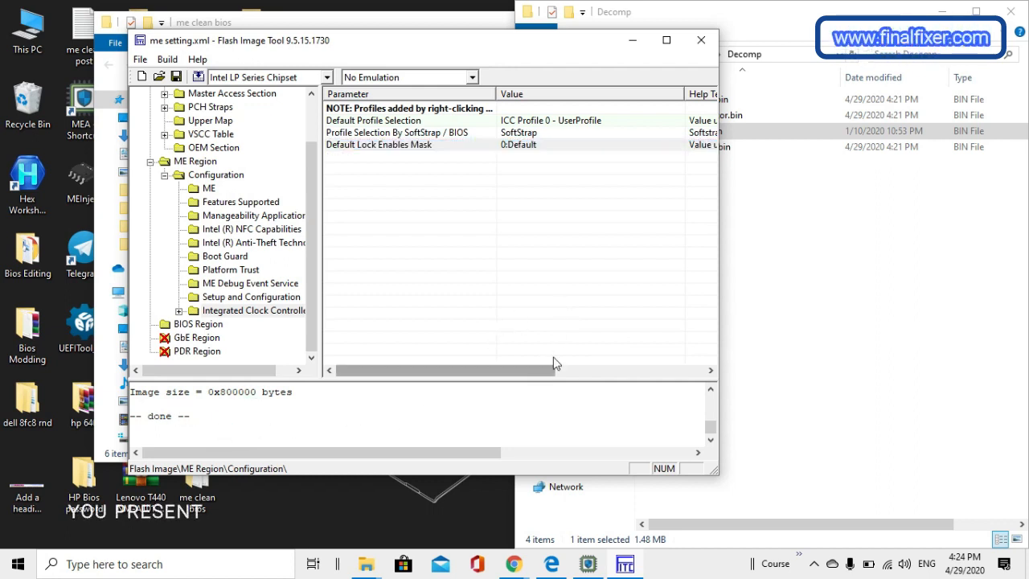
pyautogui.click(702, 39)
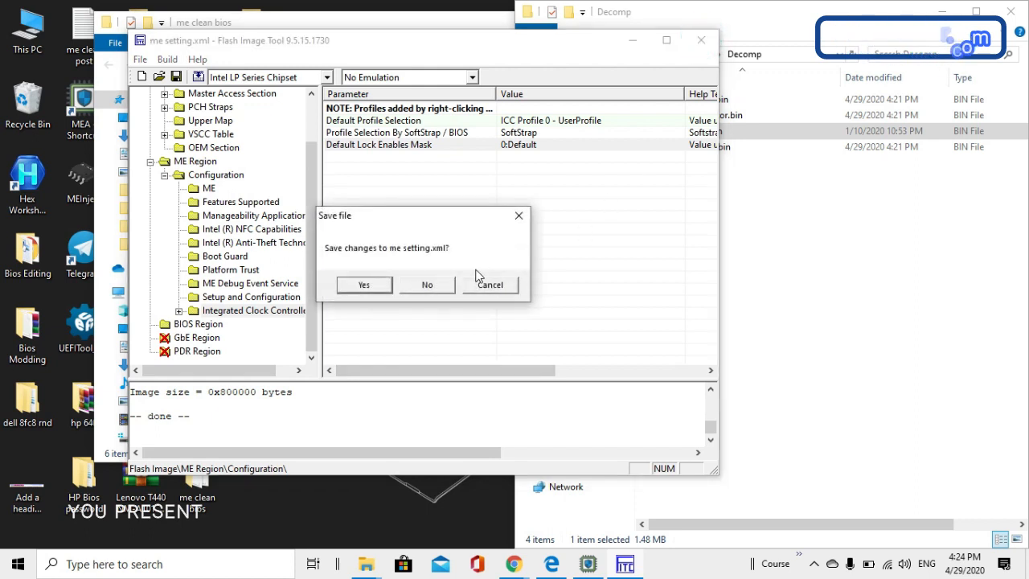
pyautogui.click(442, 286)
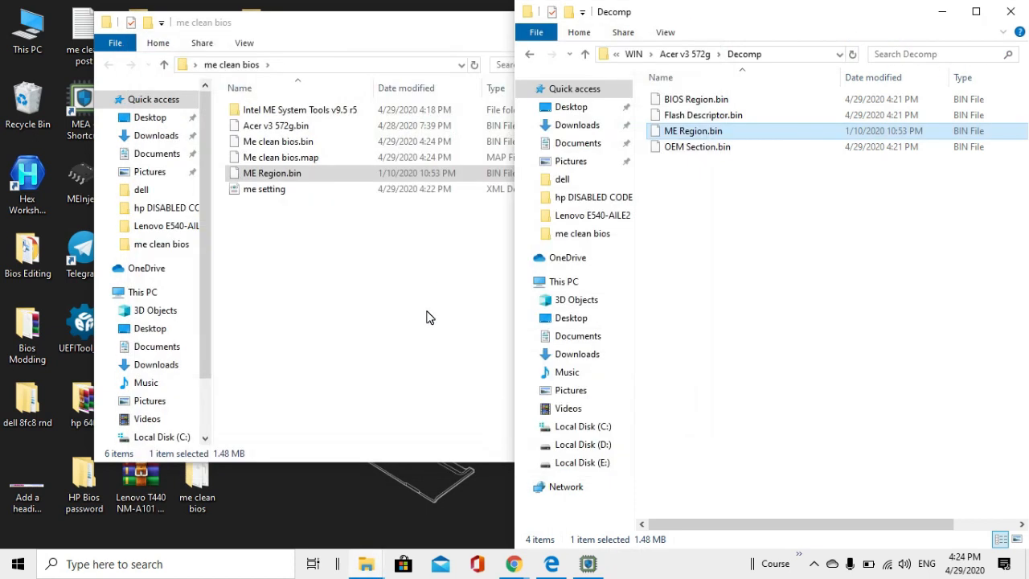
# Step: Close the Decomp folder window, then delete Me clean bios.map from the me clean bios folder and select ME Region.bin
pyautogui.click(1010, 11)
pyautogui.moveTo(282, 21); pyautogui.dragTo(388, 29)
pyautogui.click(466, 165)
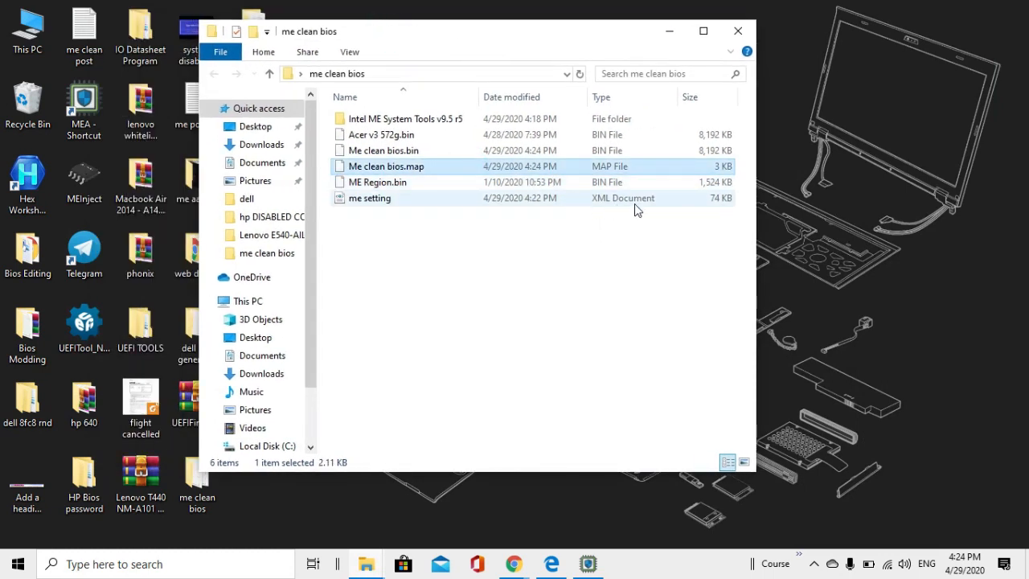
pyautogui.press('Delete')
pyautogui.click(507, 168)
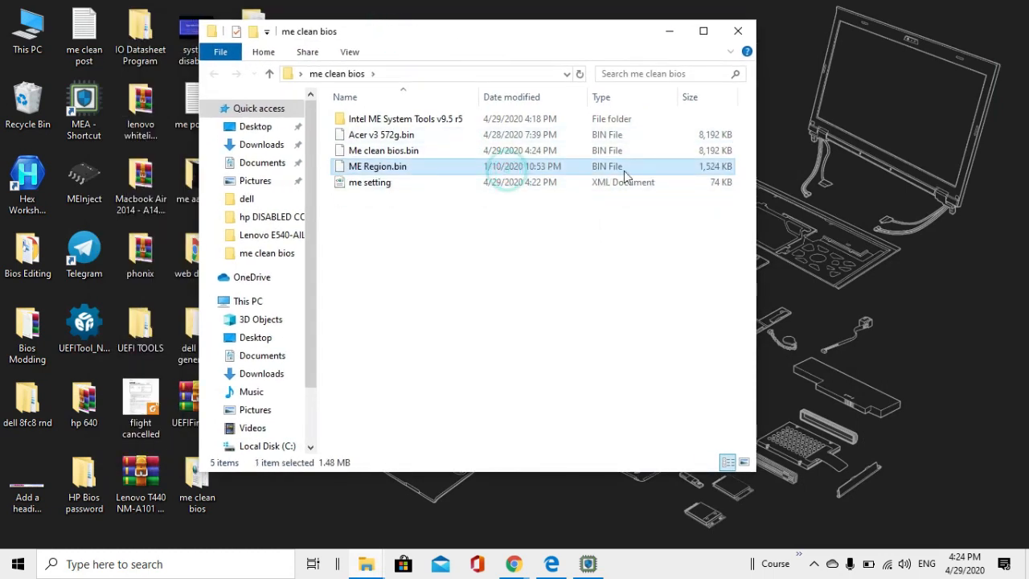
pyautogui.click(624, 172)
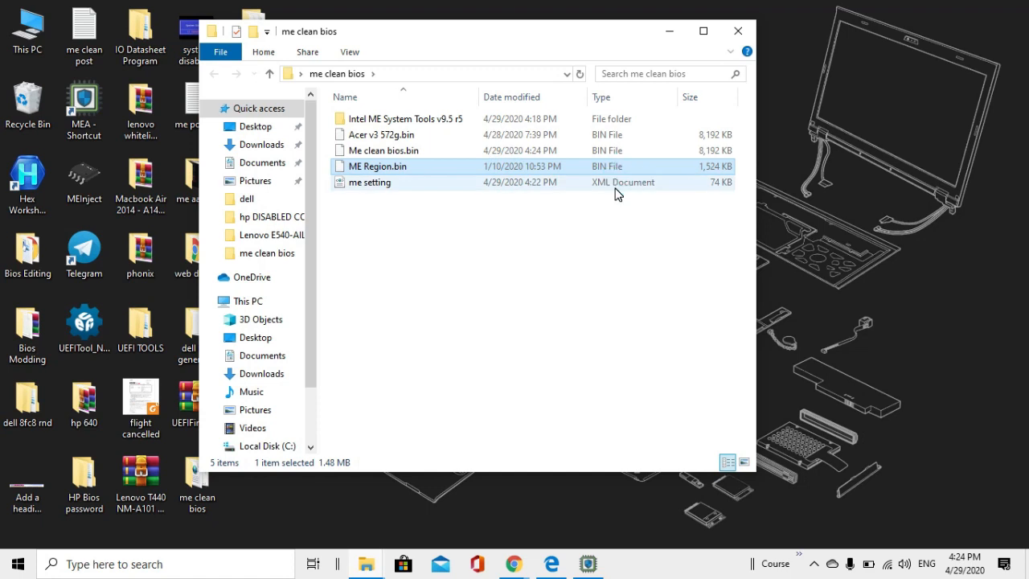
# Step: Load Me clean bios.bin from the me clean bios folder into ME Analyzer, run it without extra options, and review the firmware report
pyautogui.click(613, 184)
pyautogui.keyDown('ctrl'); pyautogui.click(608, 163); pyautogui.keyUp('ctrl')
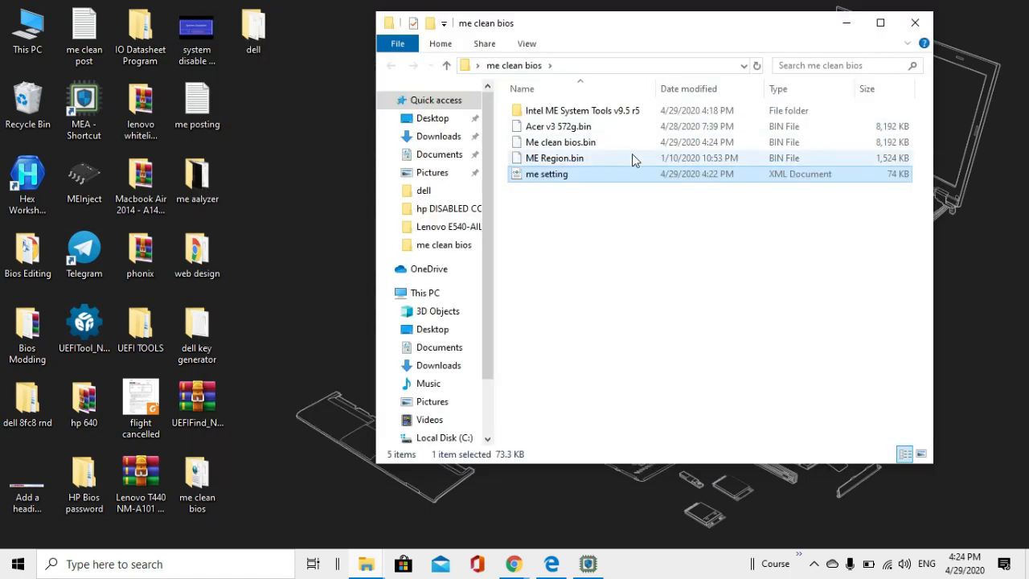
pyautogui.click(622, 145)
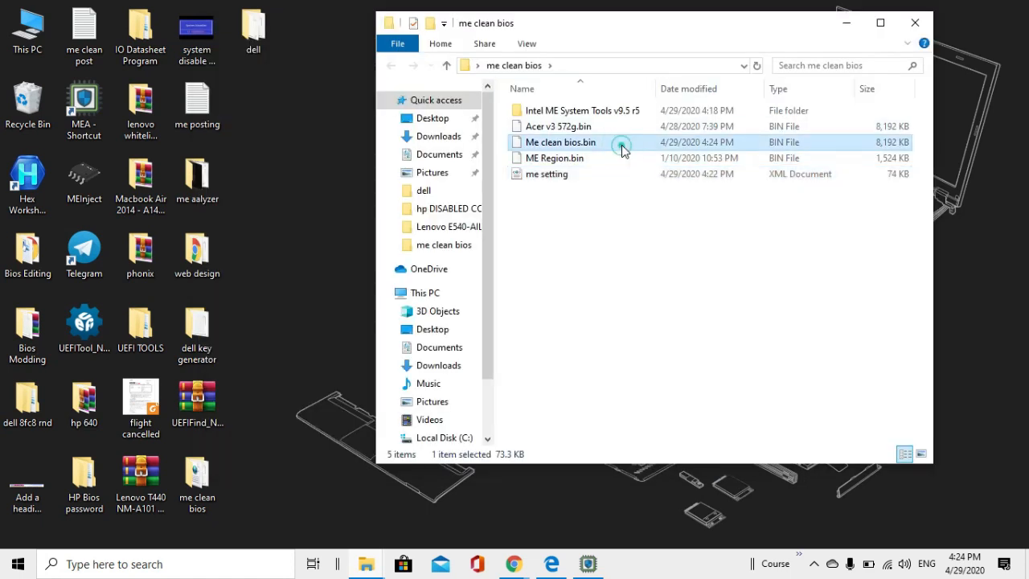
pyautogui.click(533, 143)
pyautogui.moveTo(534, 146); pyautogui.dragTo(89, 141)
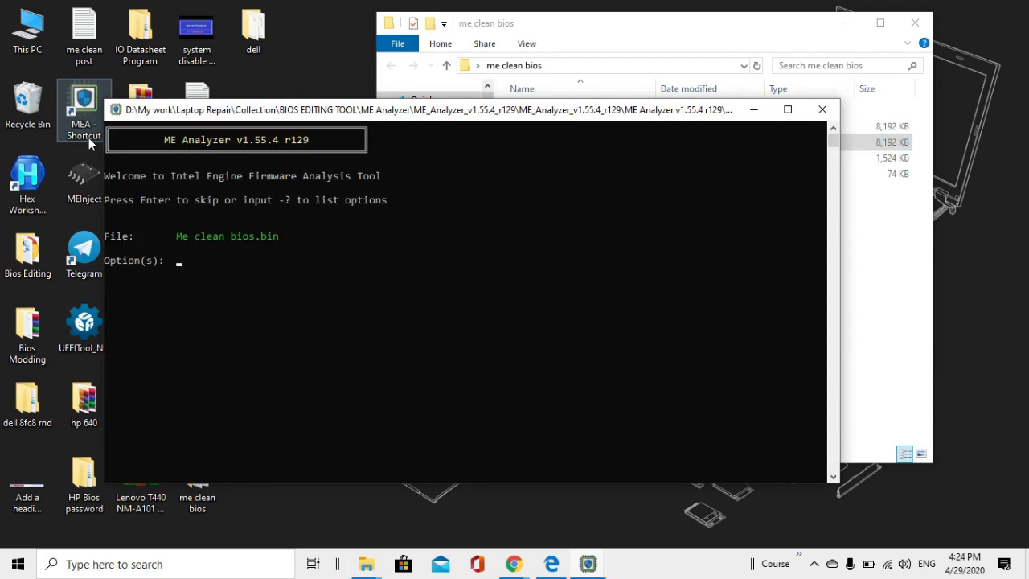
pyautogui.press('Return')
pyautogui.scroll(-2, 557, 347)
pyautogui.scroll(2, 557, 348)
pyautogui.scroll(-3, 337, 443)
pyautogui.scroll(3, 338, 443)
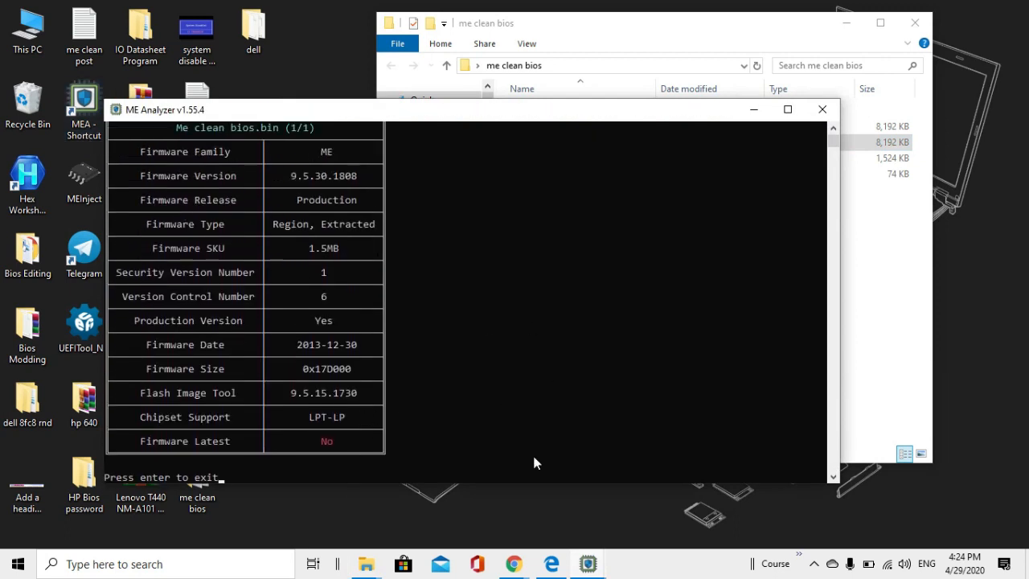
# Step: Place the Acer v3 572g.bin analysis window beside the Me clean bios.bin report and compare the firmware details of both files
pyautogui.moveTo(597, 569)
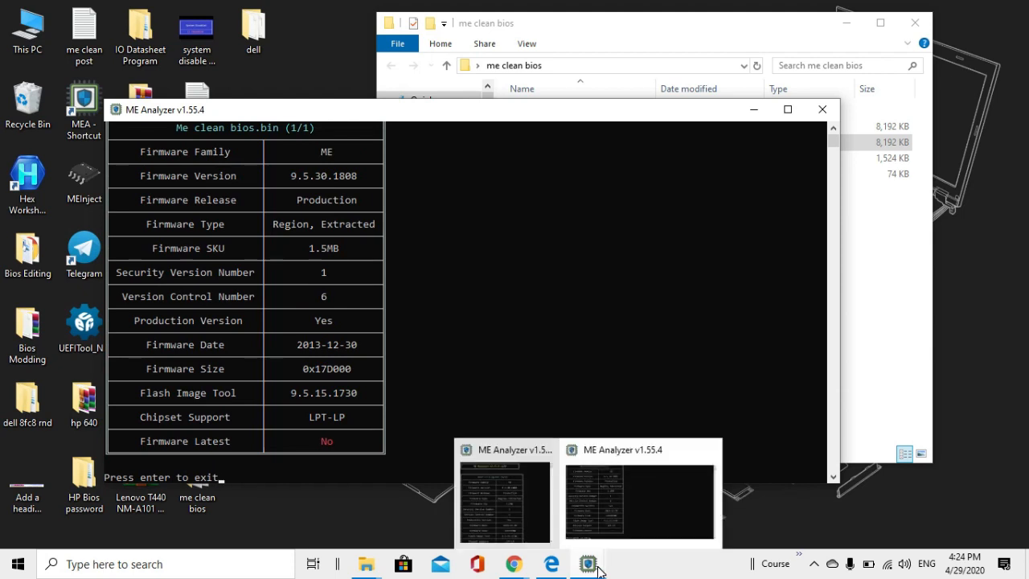
pyautogui.click(507, 514)
pyautogui.moveTo(157, 33); pyautogui.dragTo(679, 80)
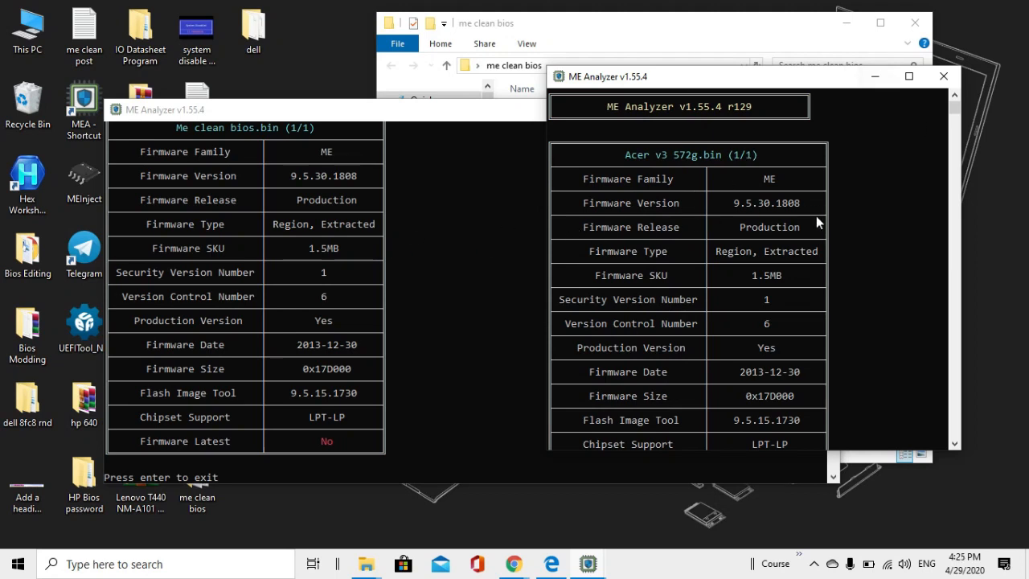
pyautogui.scroll(-1, 397, 318)
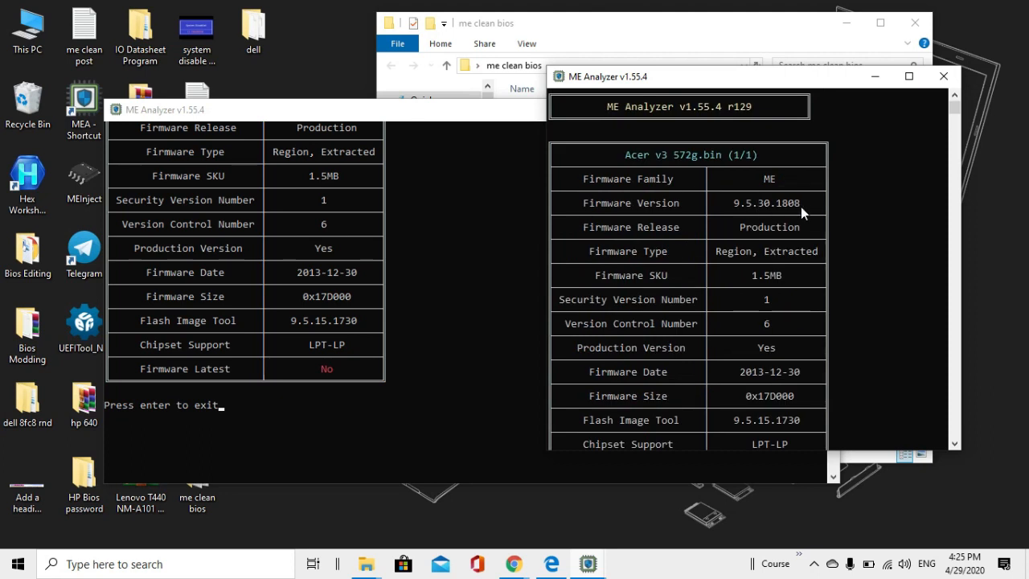
pyautogui.scroll(1, 333, 270)
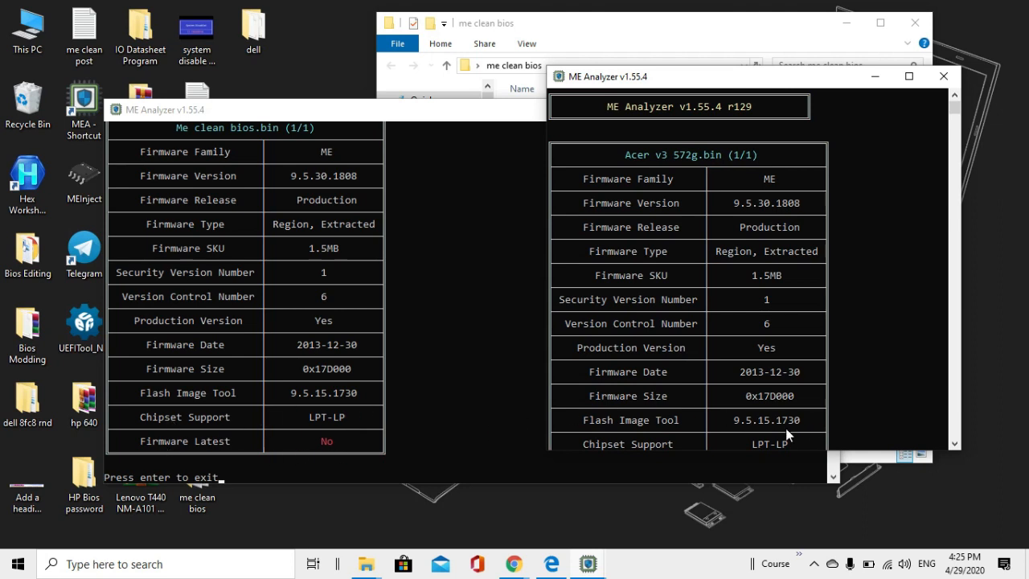
pyautogui.scroll(-1, 785, 427)
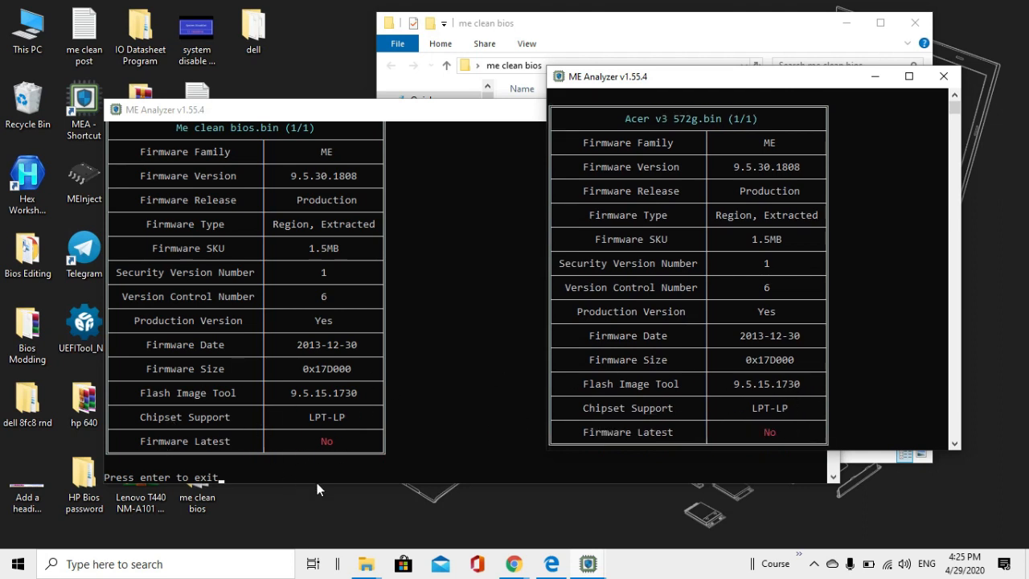
pyautogui.scroll(-1, 381, 456)
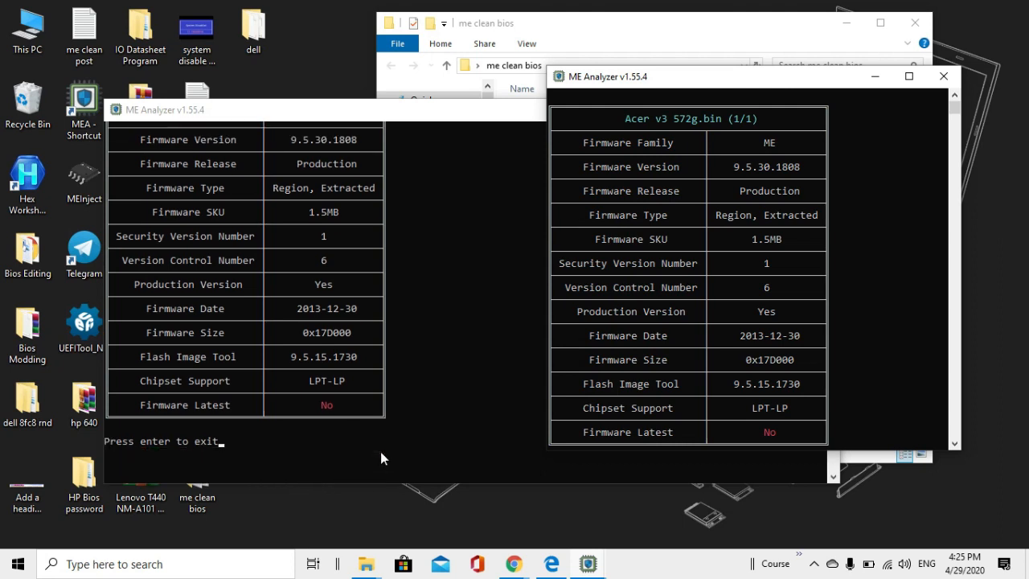
# Step: Exit both ME Analyzer sessions, for Acer v3 572g.bin and Me clean bios.bin
pyautogui.press('Return')
pyautogui.click(720, 440)
pyautogui.press('Return')
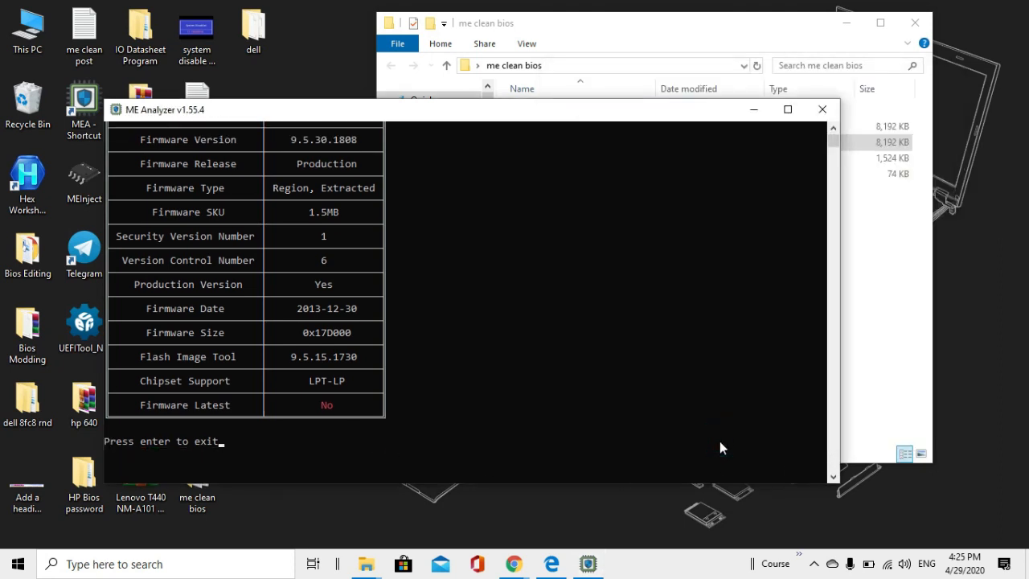
pyautogui.click(345, 442)
pyautogui.press('Return')
pyautogui.press('Return')
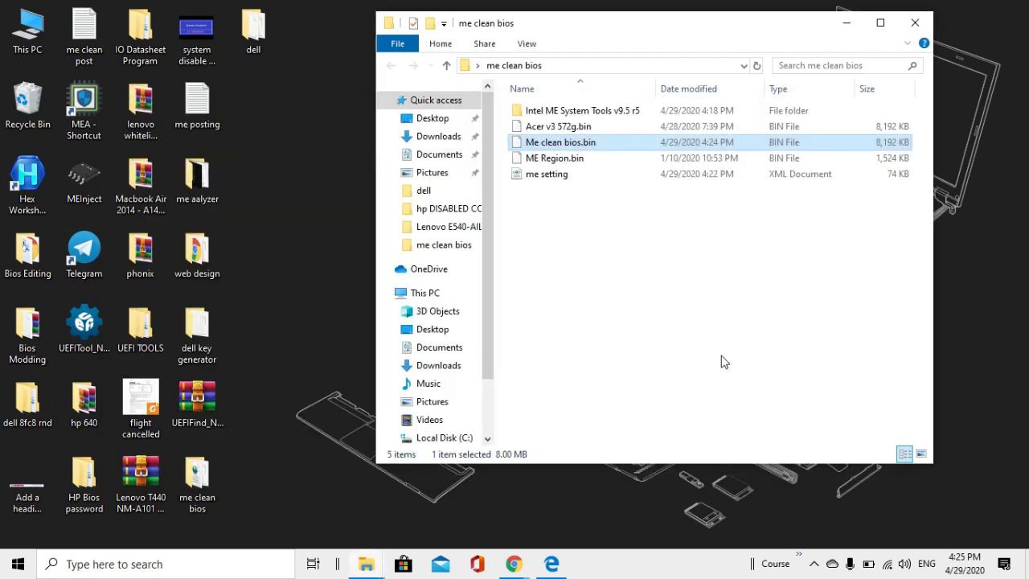